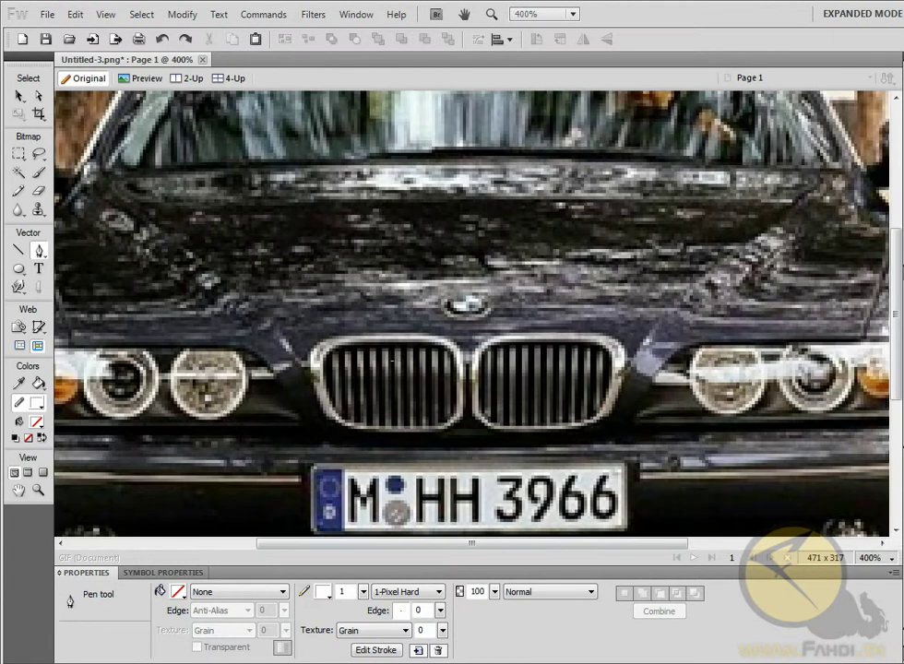
# Step: Trace the left headlight with a closed Pen path about 86 by 26 px, leaving out the round amber indicator
pyautogui.moveTo(606, 544); pyautogui.dragTo(460, 546)
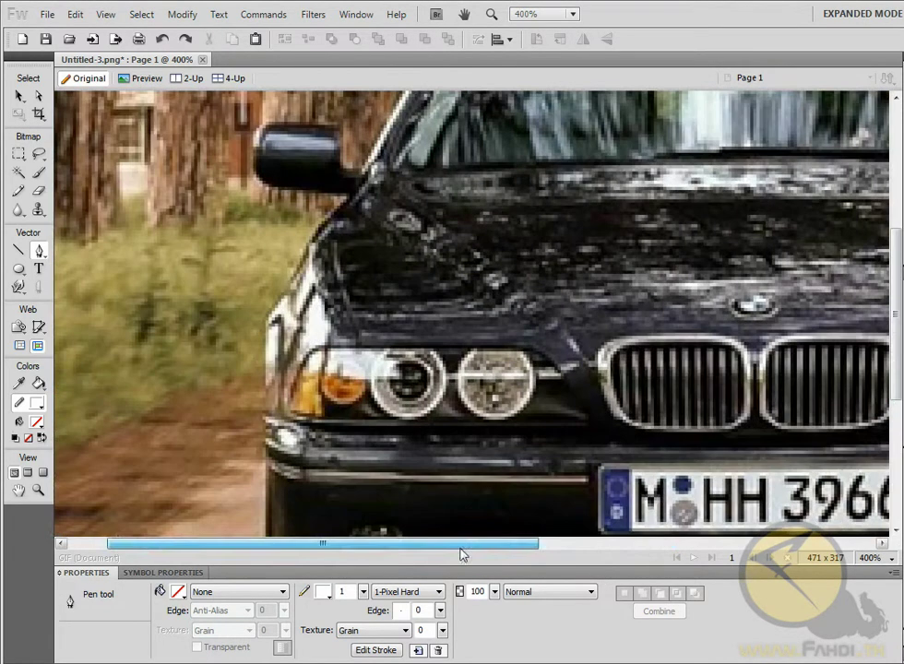
pyautogui.click(588, 424)
pyautogui.moveTo(479, 347); pyautogui.dragTo(321, 405)
pyautogui.click(328, 348)
pyautogui.click(321, 425)
pyautogui.click(586, 423)
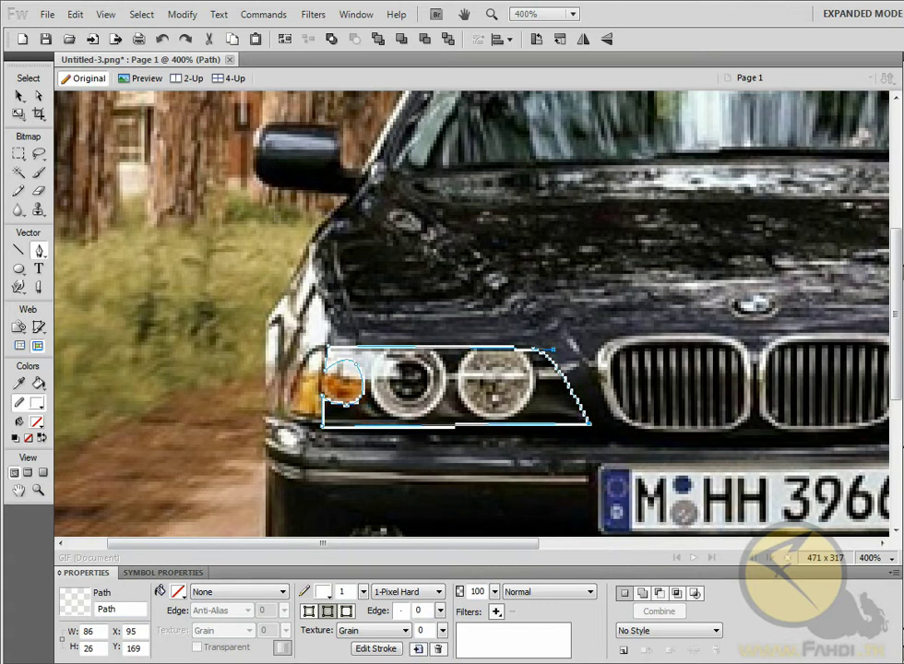
# Step: Duplicate the headlight path in place and flip the copy horizontally
pyautogui.click(19, 96)
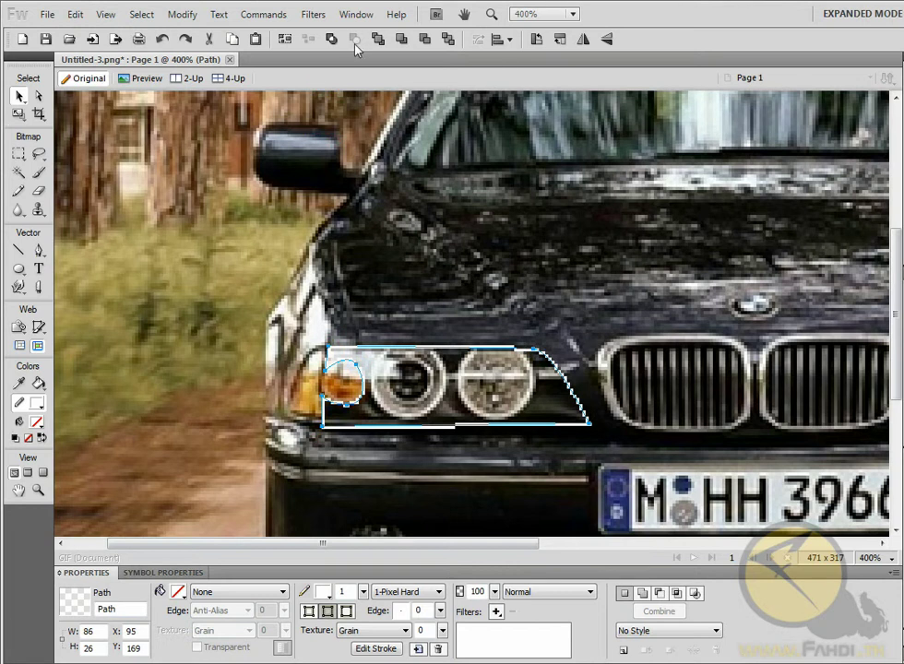
pyautogui.click(234, 41)
pyautogui.click(257, 40)
pyautogui.click(584, 40)
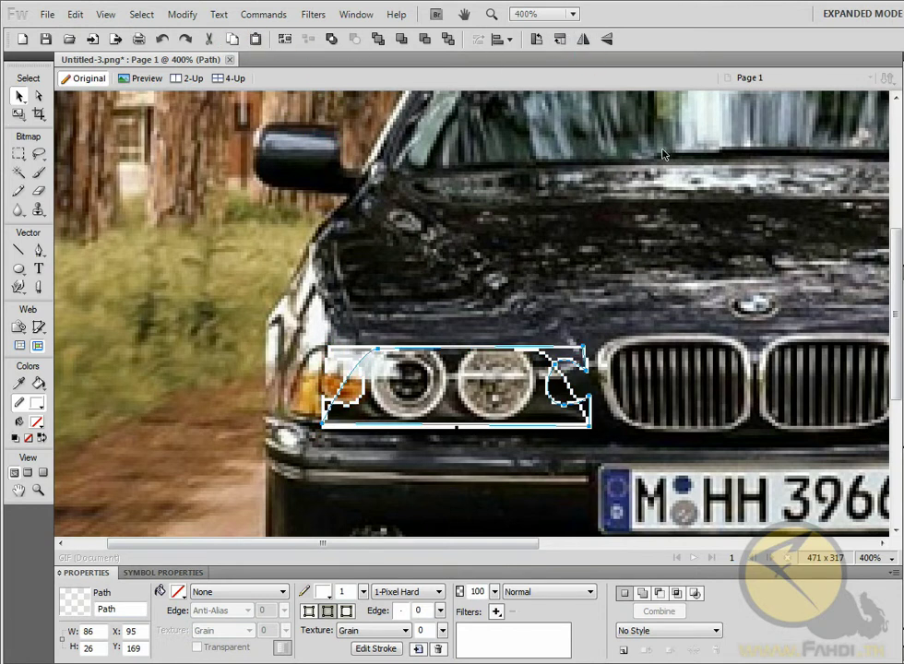
# Step: Move the mirrored path across to the right headlight, placing it at X 288, Y 169
pyautogui.moveTo(299, 545); pyautogui.dragTo(609, 536)
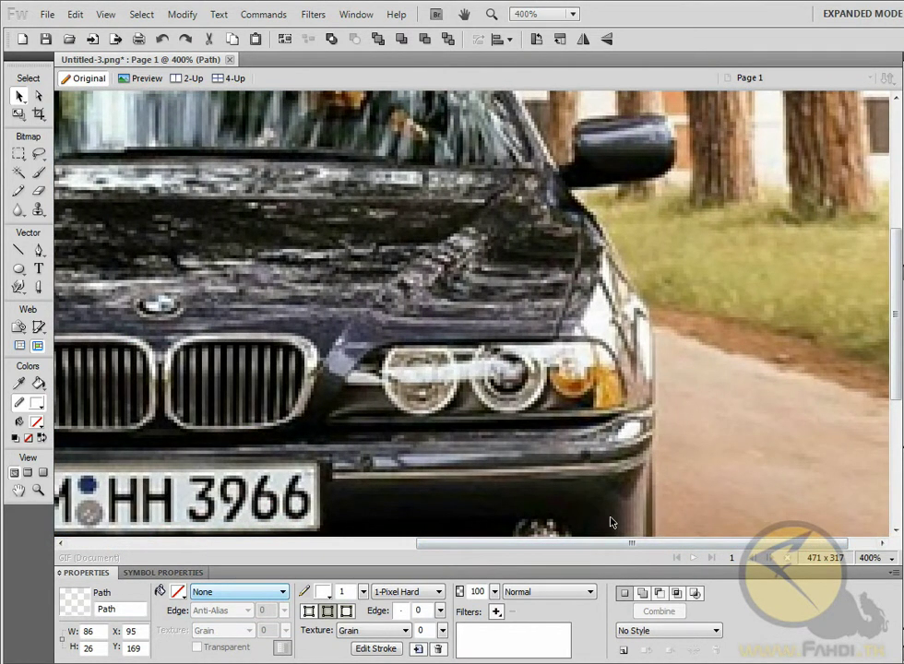
pyautogui.hotkey('shift', 'Right')
pyautogui.hotkey('shift', 'Right')
pyautogui.hotkey('shift', 'Right')
pyautogui.hotkey('shift', 'Right')
pyautogui.hotkey('shift', 'Right')
pyautogui.hotkey('shift', 'Right')
pyautogui.hotkey('shift', 'Right')
pyautogui.hotkey('shift', 'Right')
pyautogui.hotkey('shift', 'Right')
pyautogui.hotkey('shift', 'Right')
pyautogui.hotkey('shift', 'Right')
pyautogui.hotkey('shift', 'Right')
pyautogui.hotkey('shift', 'Right')
pyautogui.hotkey('shift', 'Right')
pyautogui.hotkey('shift', 'Right')
pyautogui.hotkey('shift', 'Right')
pyautogui.hotkey('shift', 'Right')
pyautogui.hotkey('shift', 'Right')
pyautogui.hotkey('shift', 'Right')
pyautogui.hotkey('shift', 'Right')
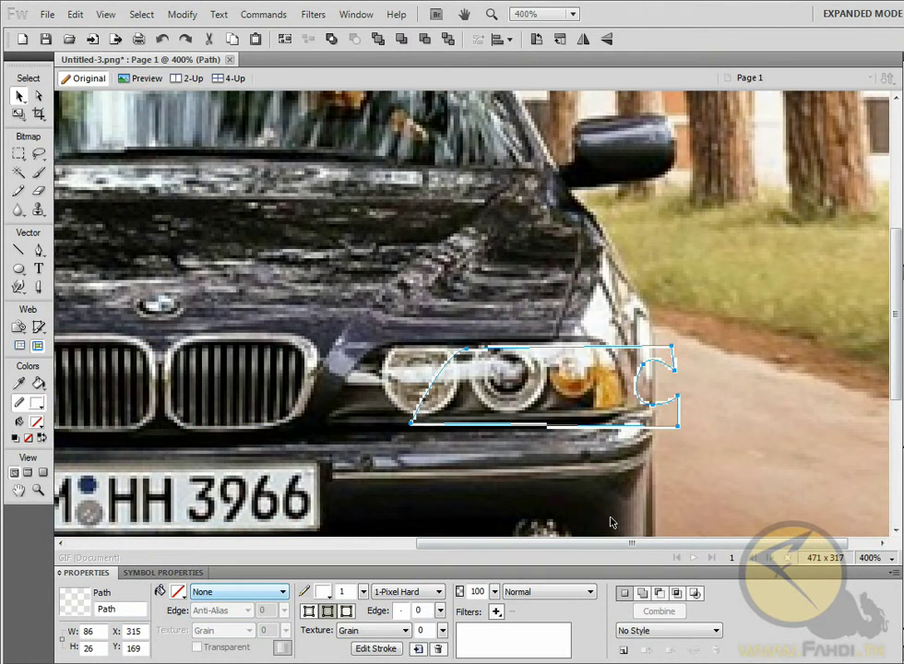
pyautogui.hotkey('shift', 'Left')
pyautogui.press('Left')
pyautogui.press('Left')
pyautogui.press('Left')
pyautogui.press('Left')
pyautogui.press('Left')
pyautogui.press('Left')
pyautogui.press('Left')
pyautogui.press('Left')
pyautogui.press('Left')
pyautogui.press('Left')
pyautogui.press('Left')
pyautogui.press('Left')
pyautogui.press('Left')
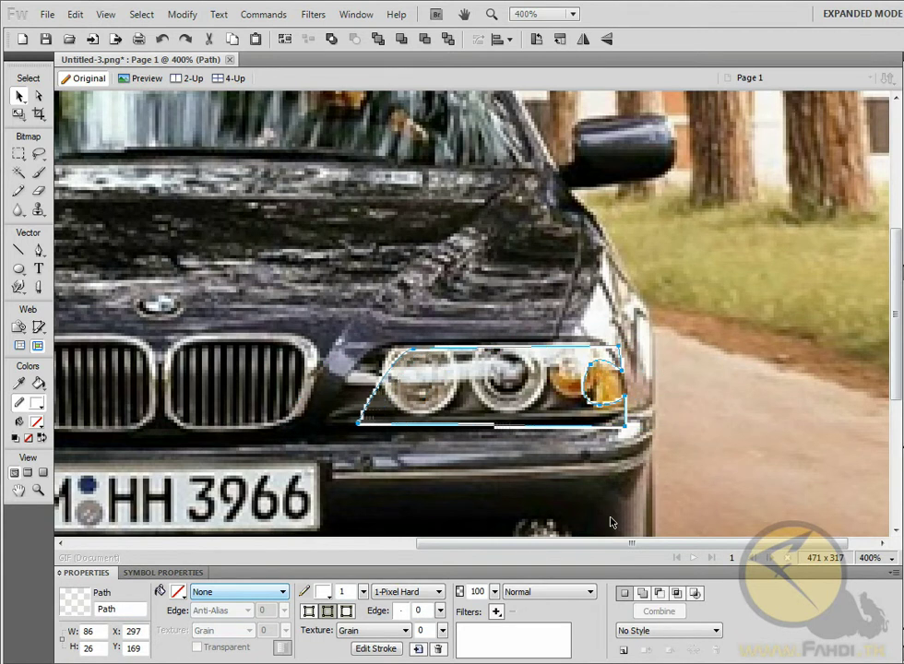
pyautogui.press('Left')
pyautogui.press('Left')
pyautogui.press('Left')
pyautogui.press('Left')
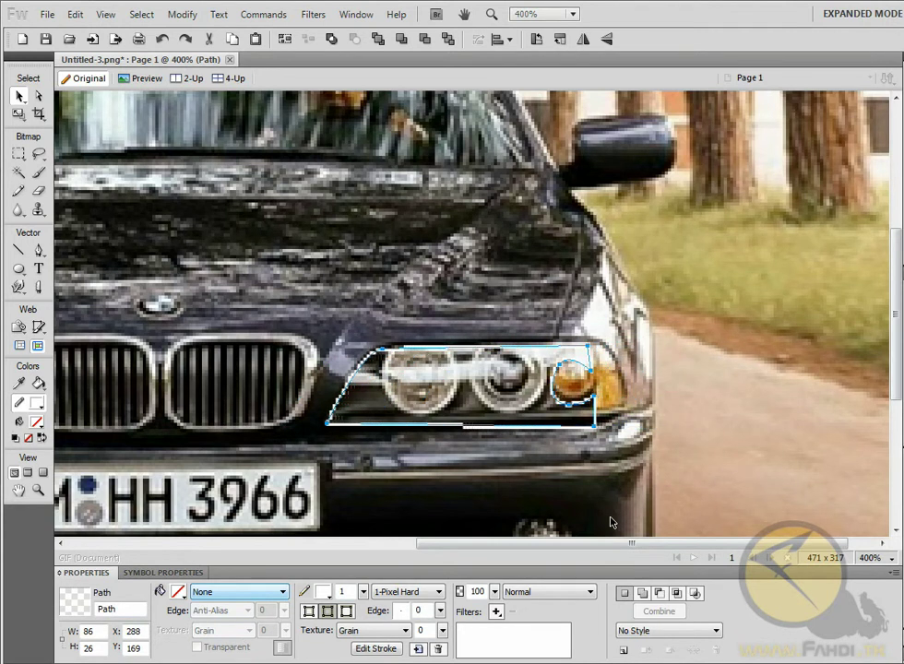
# Step: Select both headlight paths together and remove their stroke
pyautogui.click(883, 559)
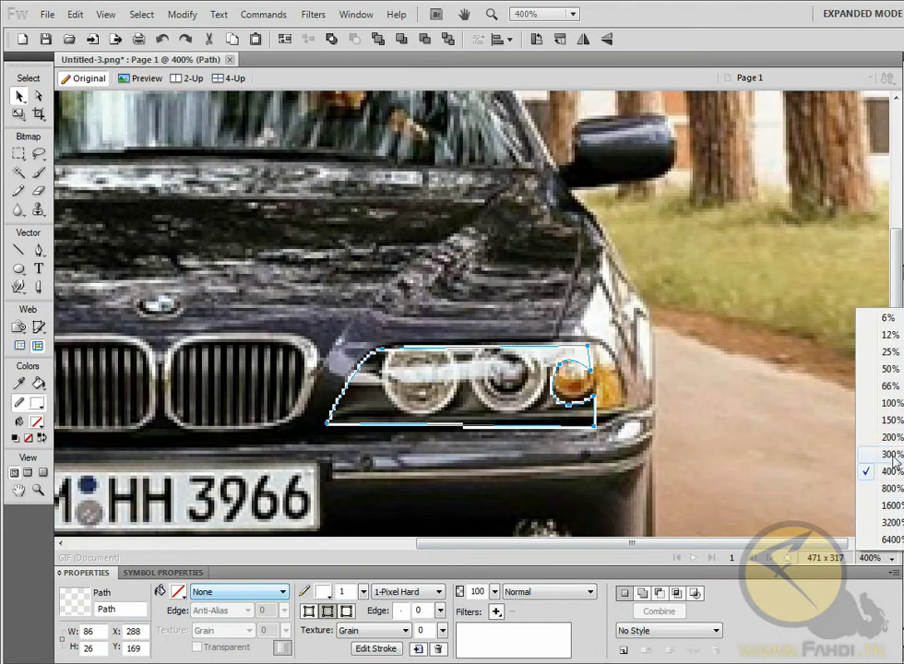
pyautogui.click(892, 434)
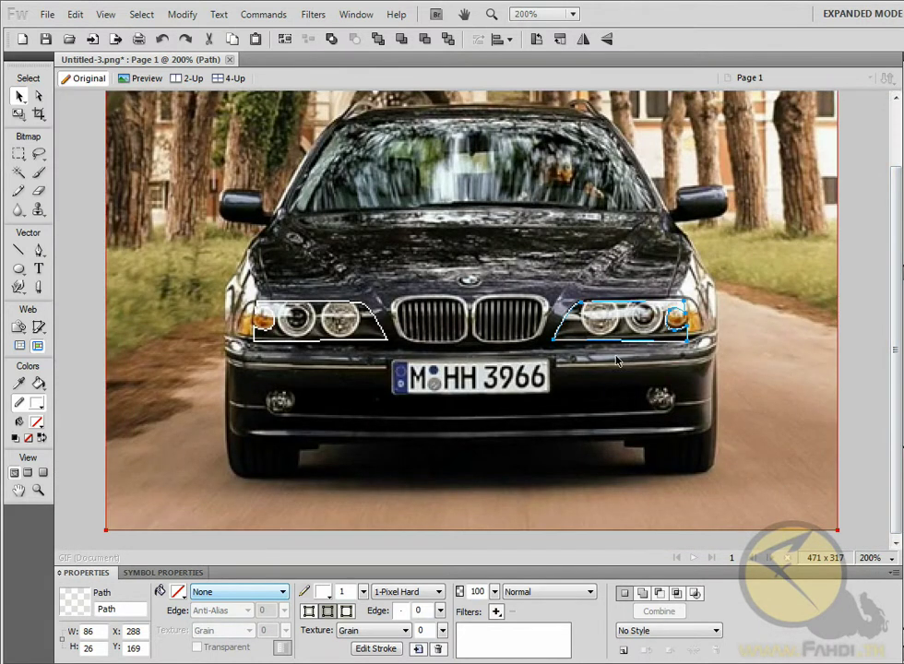
pyautogui.keyDown('shift'); pyautogui.click(373, 342); pyautogui.keyUp('shift')
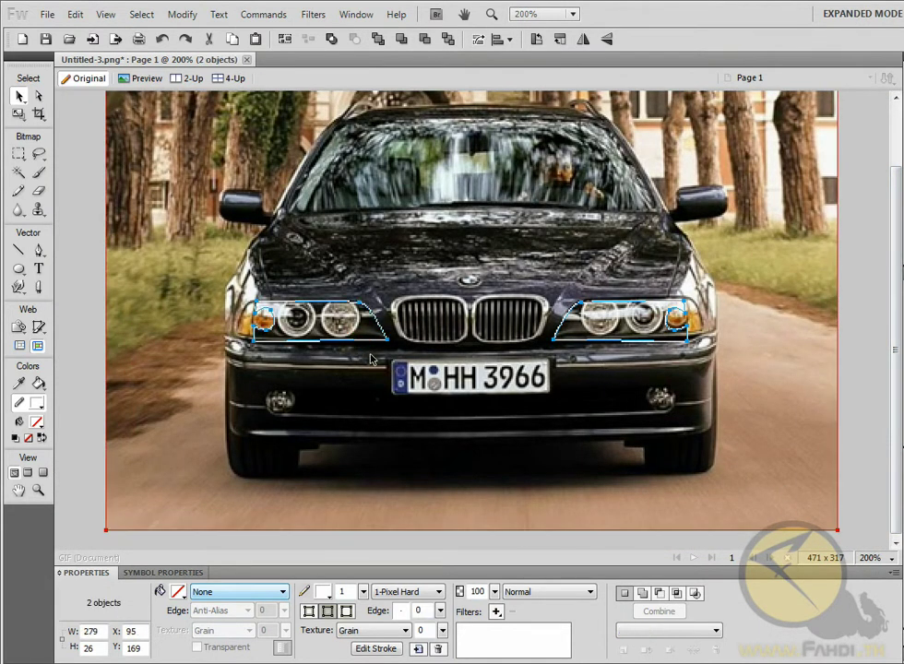
pyautogui.click(328, 595)
pyautogui.click(434, 437)
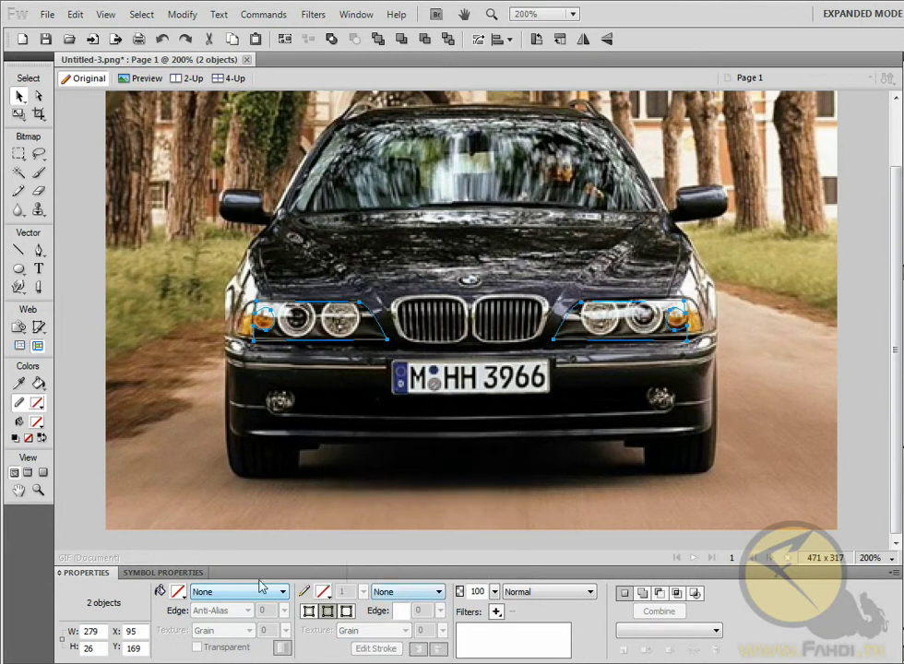
# Step: Fill both headlight shapes with solid white
pyautogui.click(179, 593)
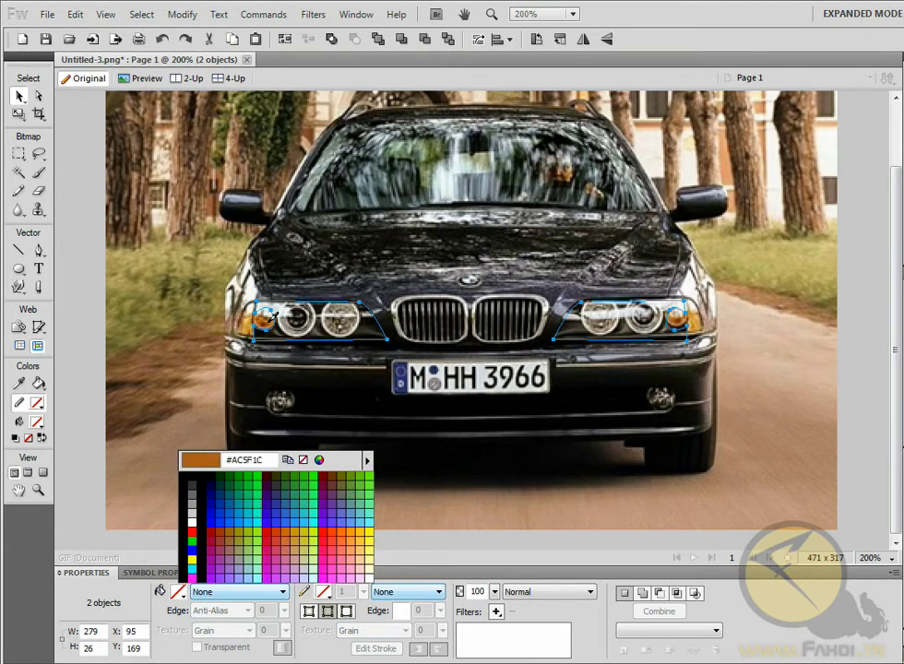
pyautogui.click(264, 319)
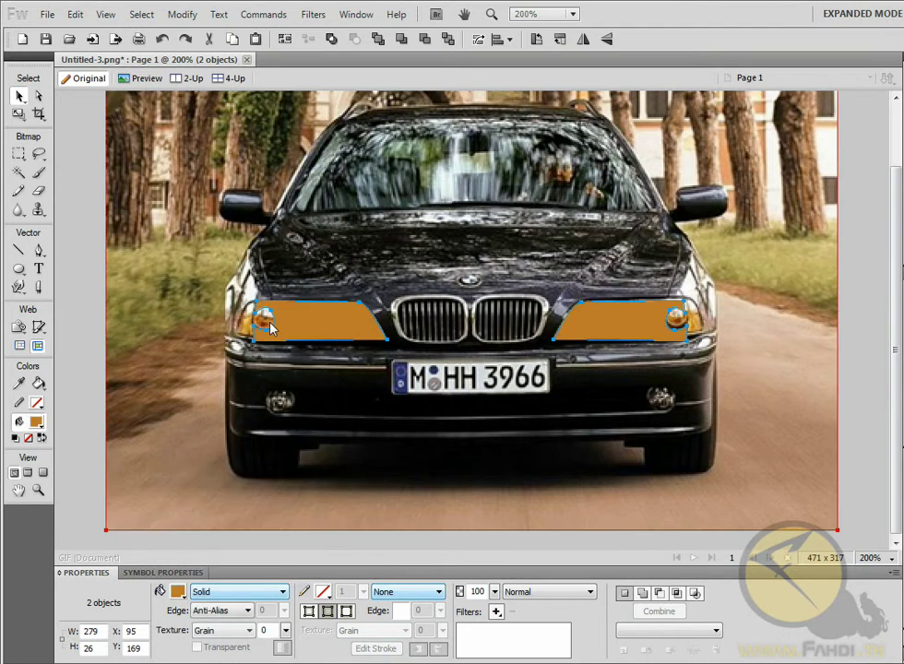
pyautogui.click(178, 591)
pyautogui.click(193, 517)
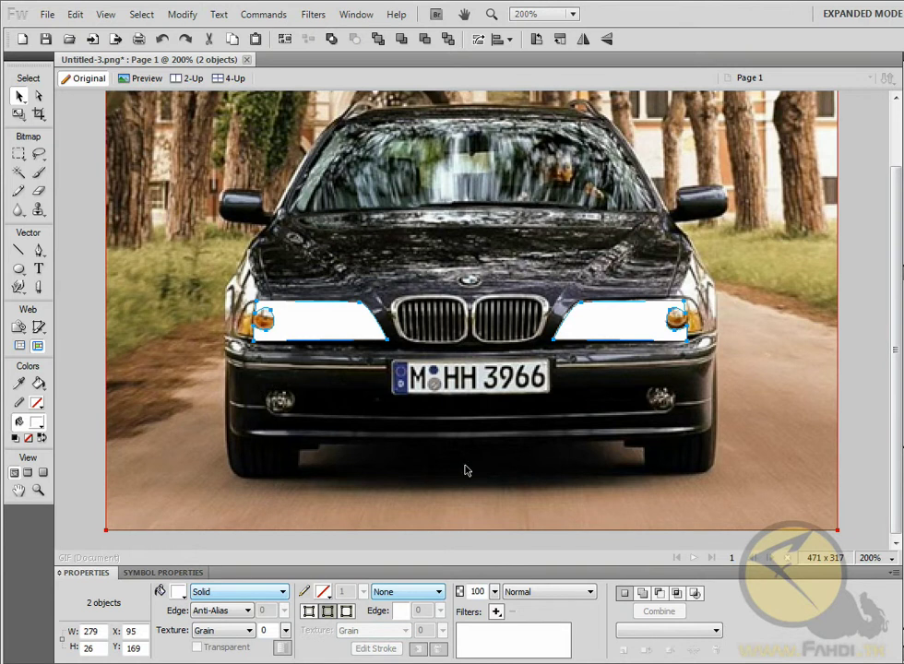
# Step: Add a Glow filter to both headlight shapes and set its color to white
pyautogui.moveTo(497, 596); pyautogui.dragTo(496, 558)
pyautogui.click(497, 613)
pyautogui.moveTo(627, 567)
pyautogui.click(690, 584)
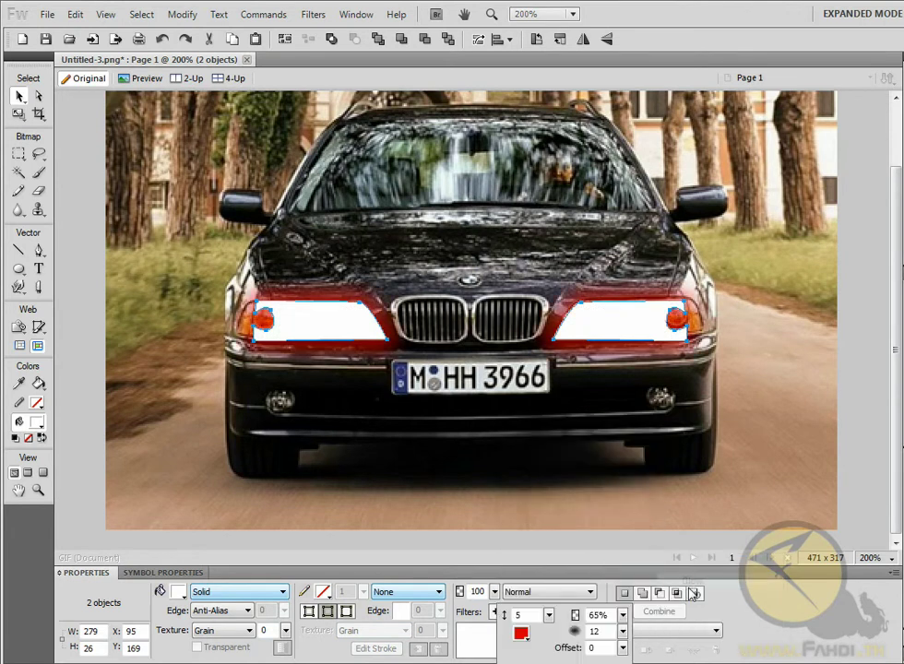
pyautogui.click(520, 632)
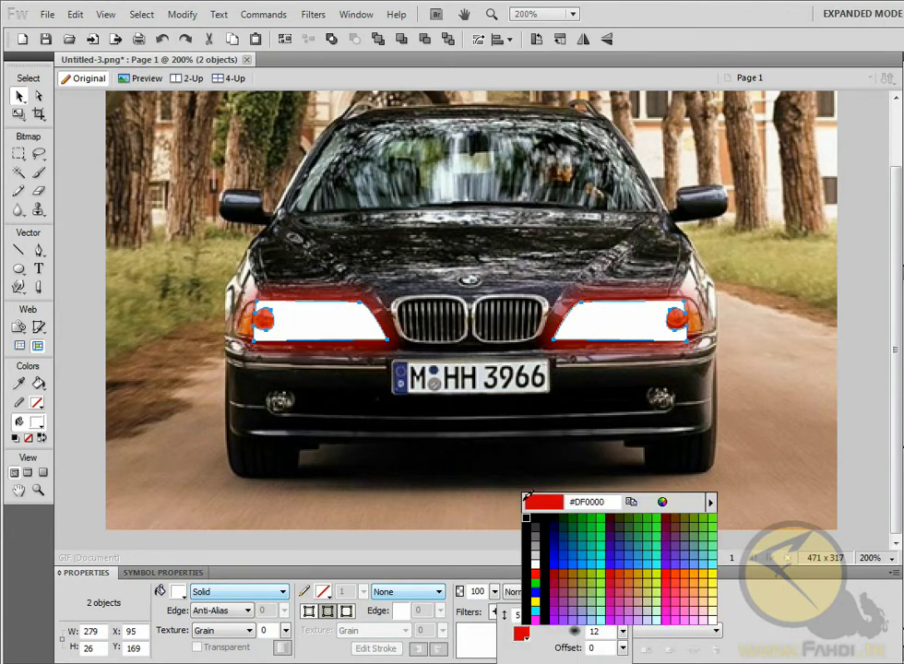
pyautogui.click(350, 312)
pyautogui.click(549, 617)
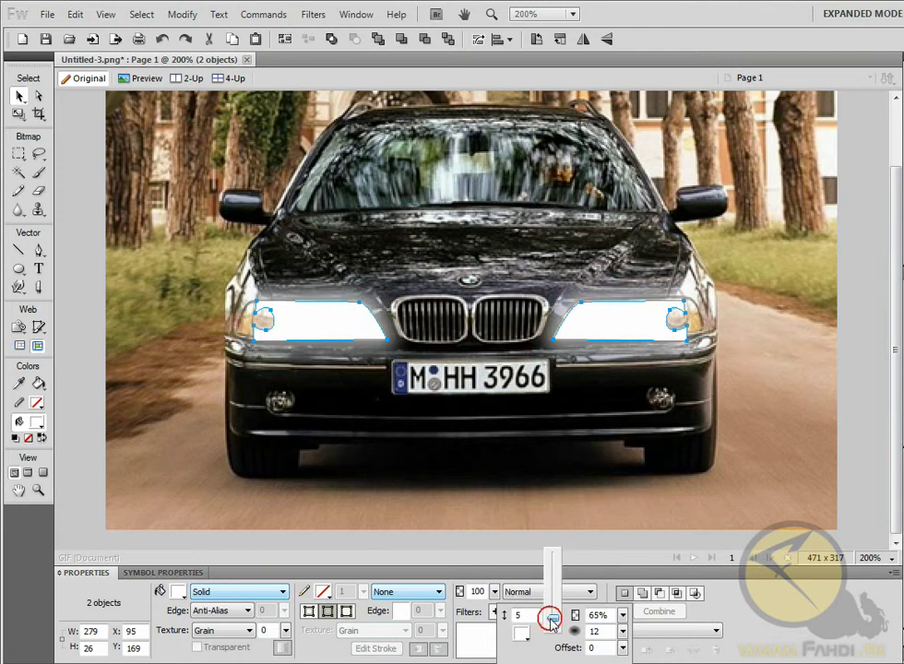
pyautogui.click(309, 332)
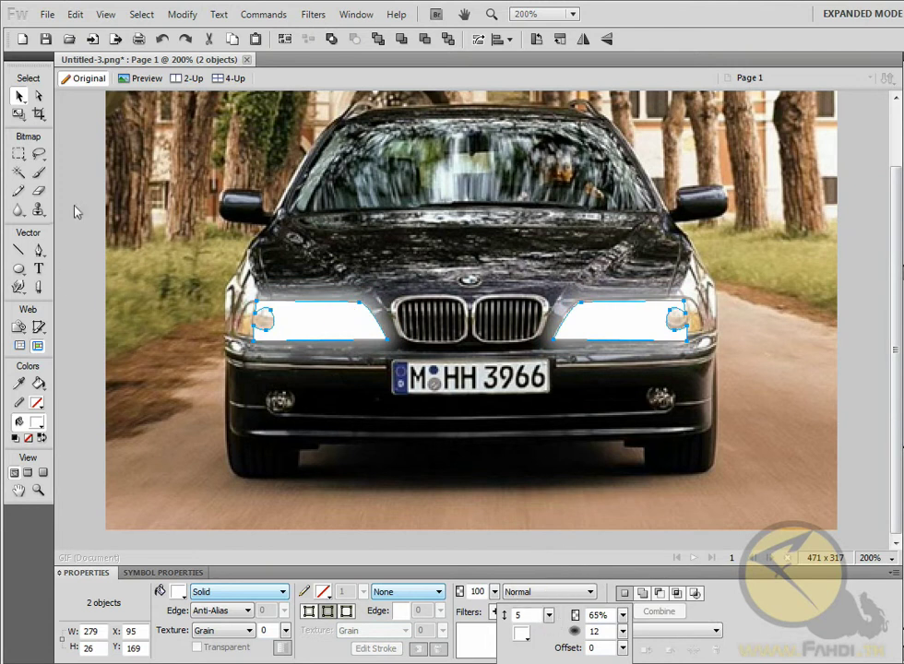
pyautogui.click(127, 321)
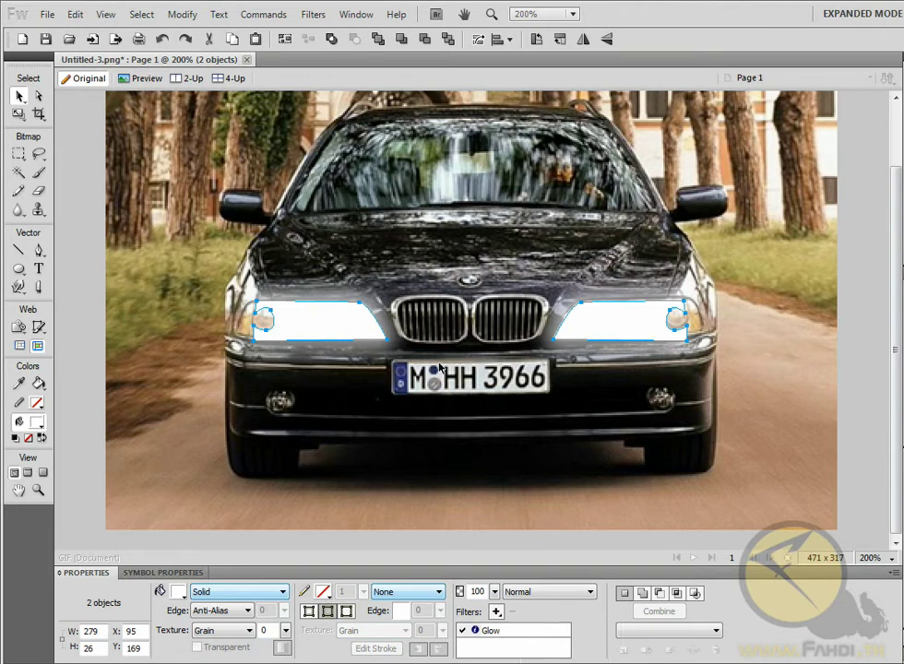
# Step: Apply a Gaussian Blur filter with a radius of 2.6 to both headlight shapes
pyautogui.click(80, 399)
pyautogui.click(309, 316)
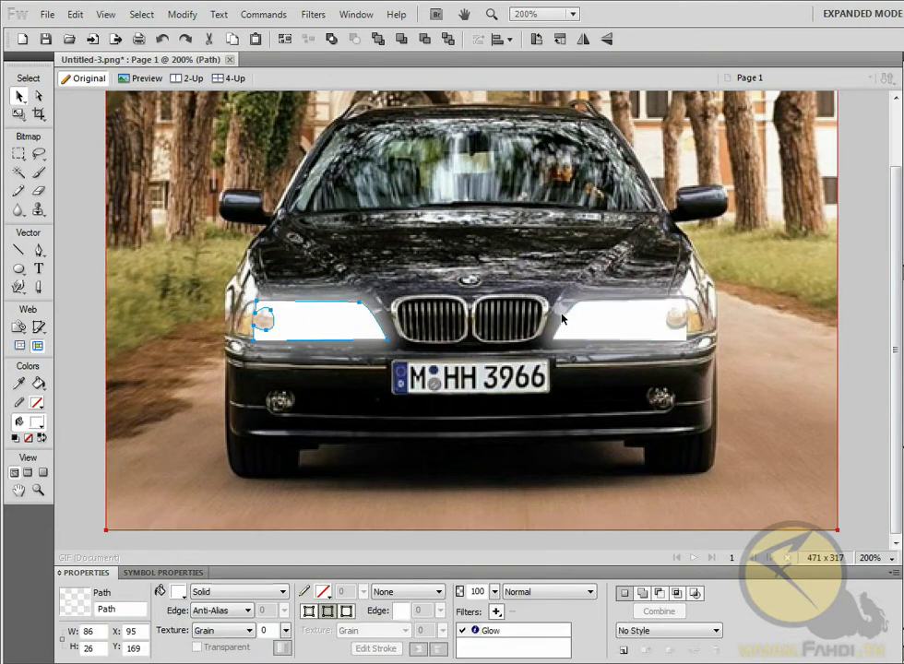
pyautogui.keyDown('shift'); pyautogui.click(632, 329); pyautogui.keyUp('shift')
pyautogui.click(496, 612)
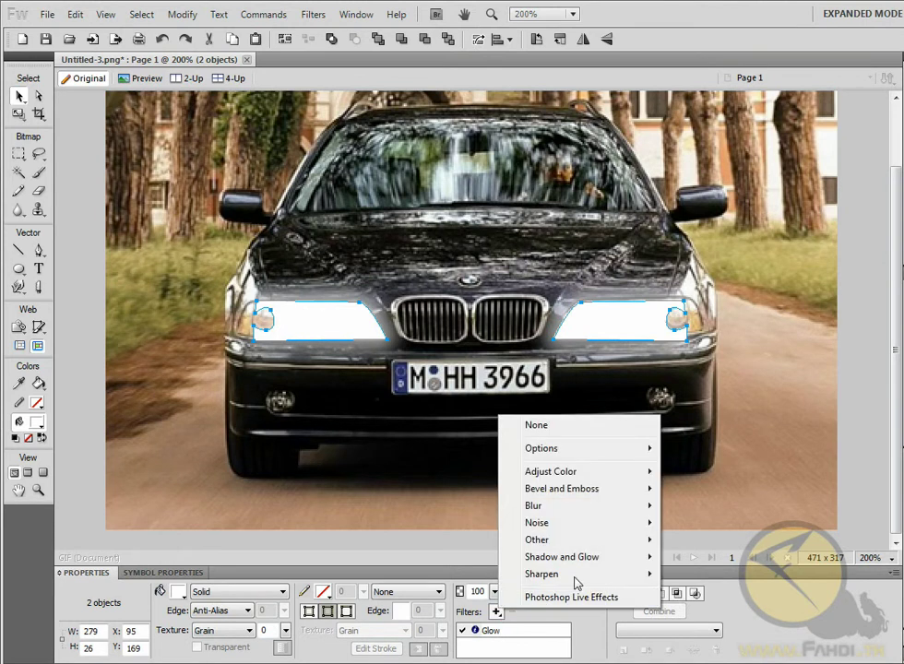
pyautogui.moveTo(583, 508)
pyautogui.click(685, 538)
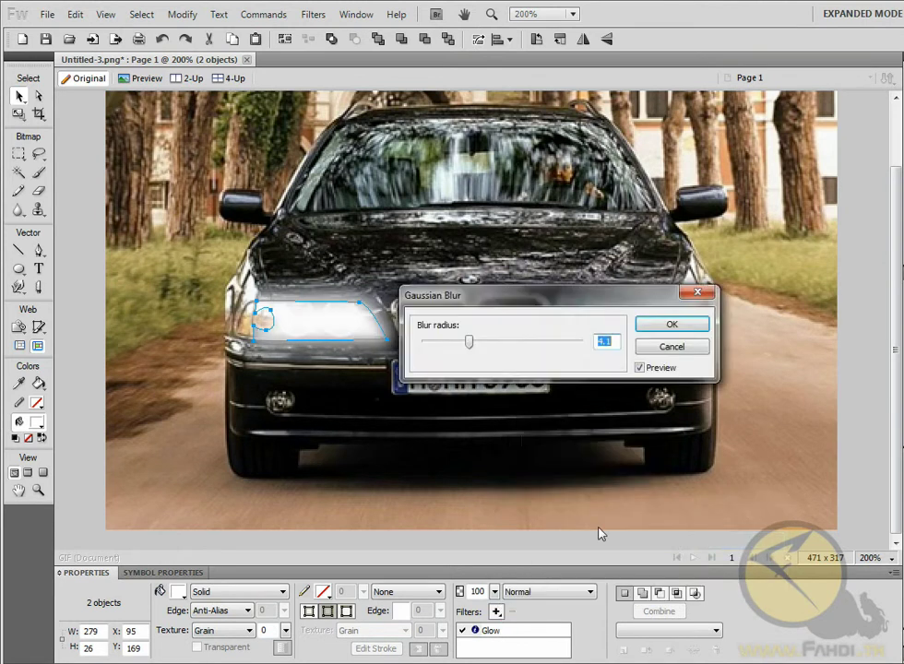
pyautogui.moveTo(468, 341); pyautogui.dragTo(456, 344)
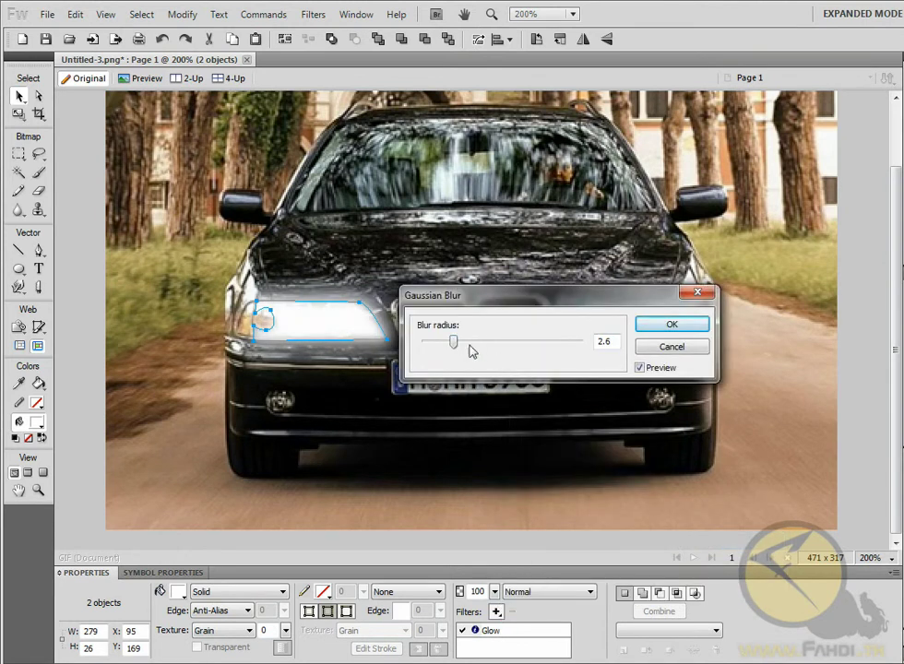
pyautogui.click(671, 324)
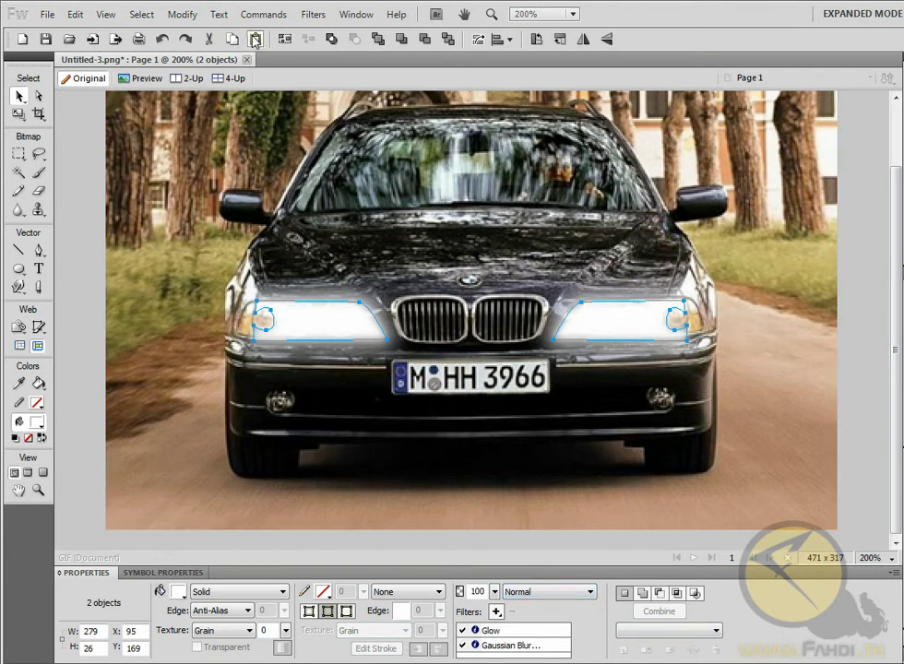
# Step: Move the duplicated pair of headlight shapes up onto the hood and set the original pair's blend mode to Overlay
pyautogui.moveTo(317, 318); pyautogui.dragTo(309, 252)
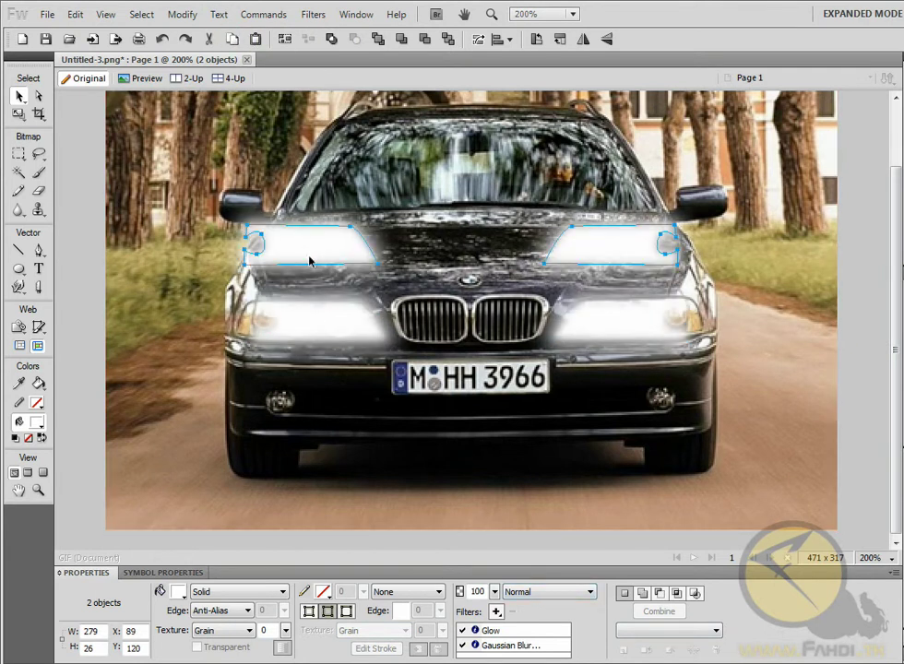
pyautogui.keyDown('shift'); pyautogui.click(307, 339); pyautogui.keyUp('shift')
pyautogui.keyDown('shift'); pyautogui.click(610, 323); pyautogui.keyUp('shift')
pyautogui.keyDown('shift'); pyautogui.click(621, 240); pyautogui.keyUp('shift')
pyautogui.keyDown('shift'); pyautogui.click(343, 247); pyautogui.keyUp('shift')
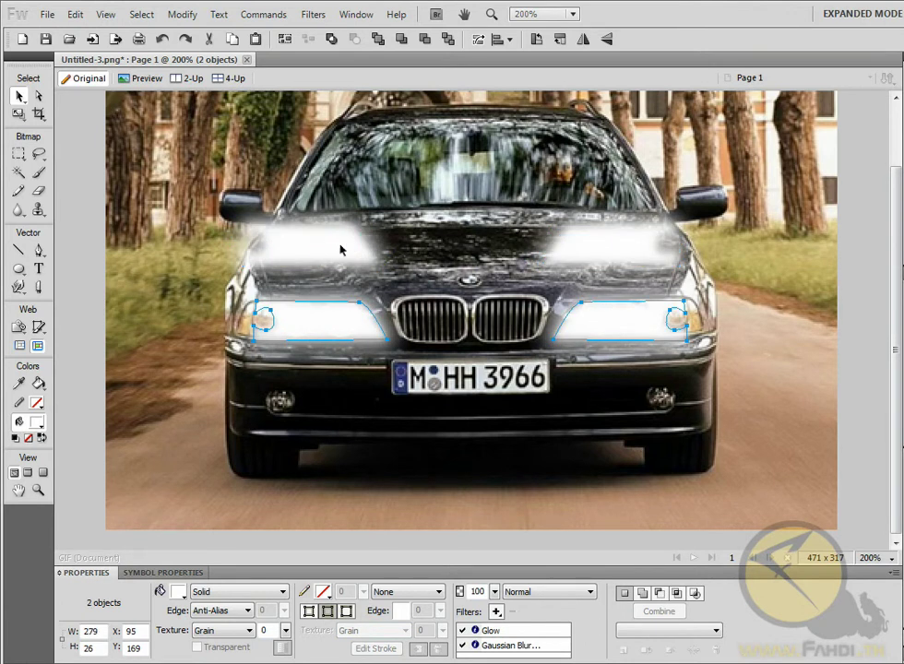
pyautogui.moveTo(495, 591); pyautogui.dragTo(497, 590)
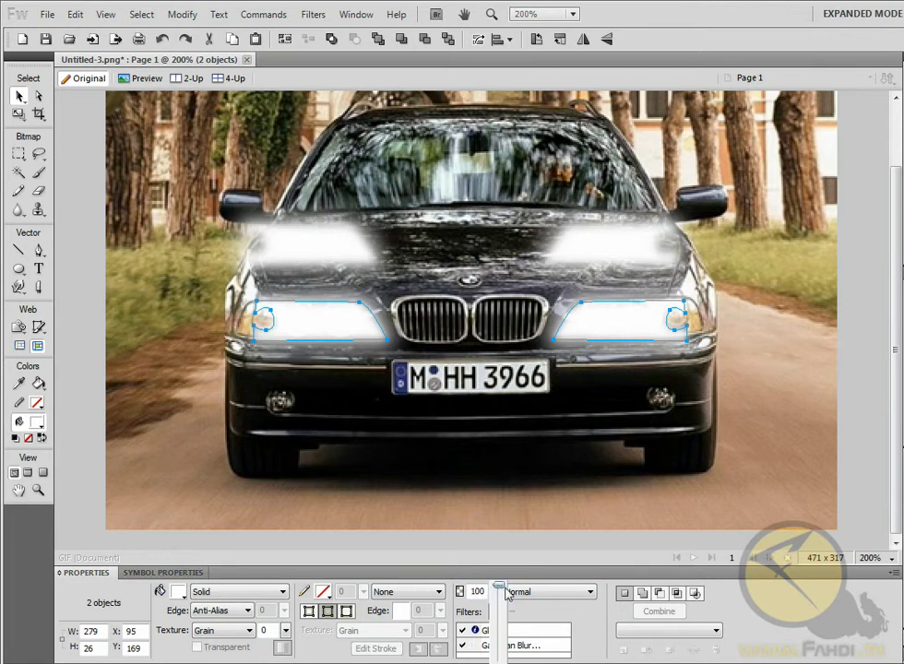
pyautogui.click(521, 591)
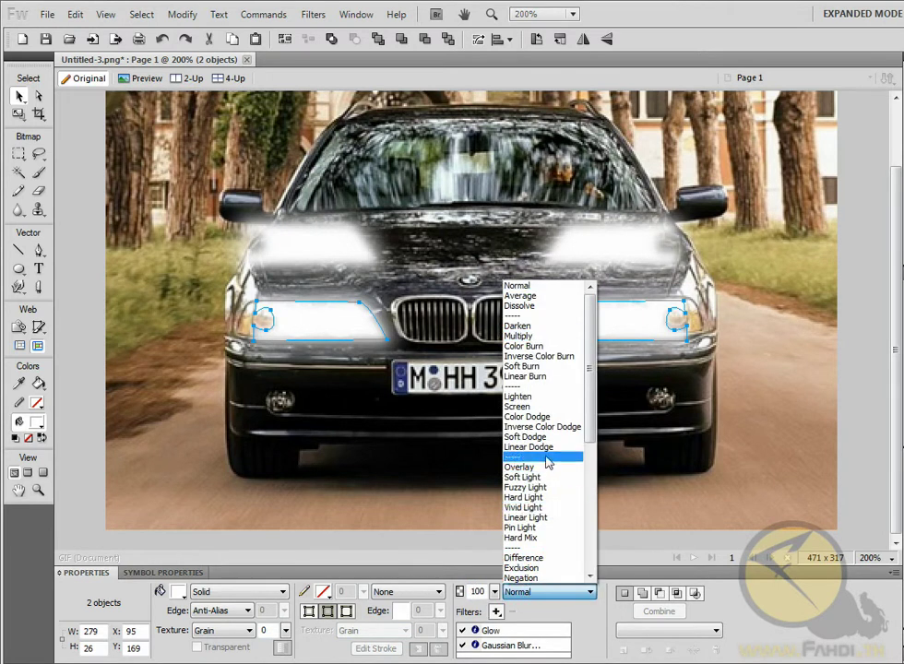
pyautogui.click(519, 467)
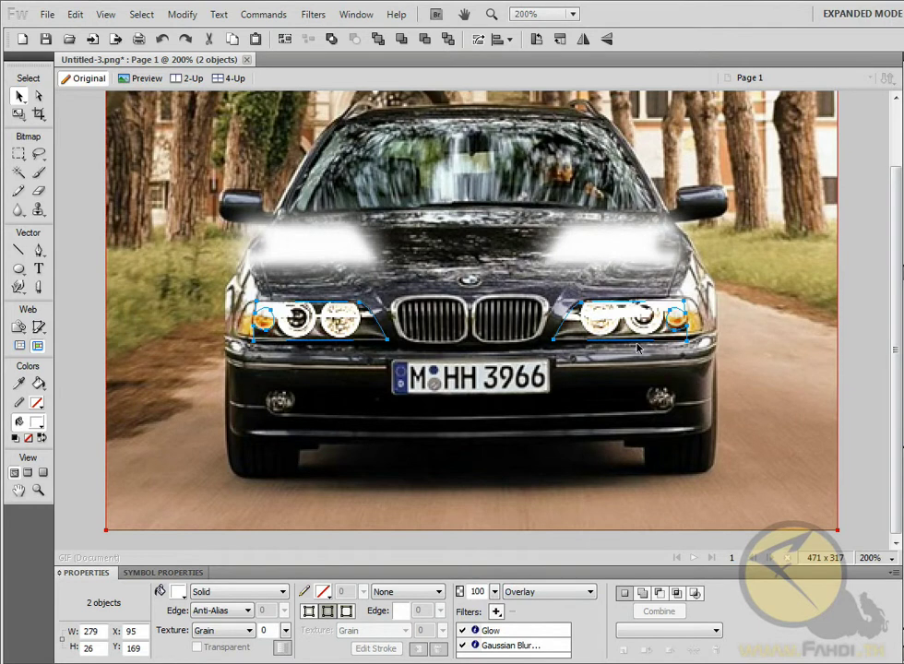
pyautogui.click(867, 297)
# Step: Move the two copies from the hood back over the headlights and set their opacity to 51
pyautogui.click(635, 244)
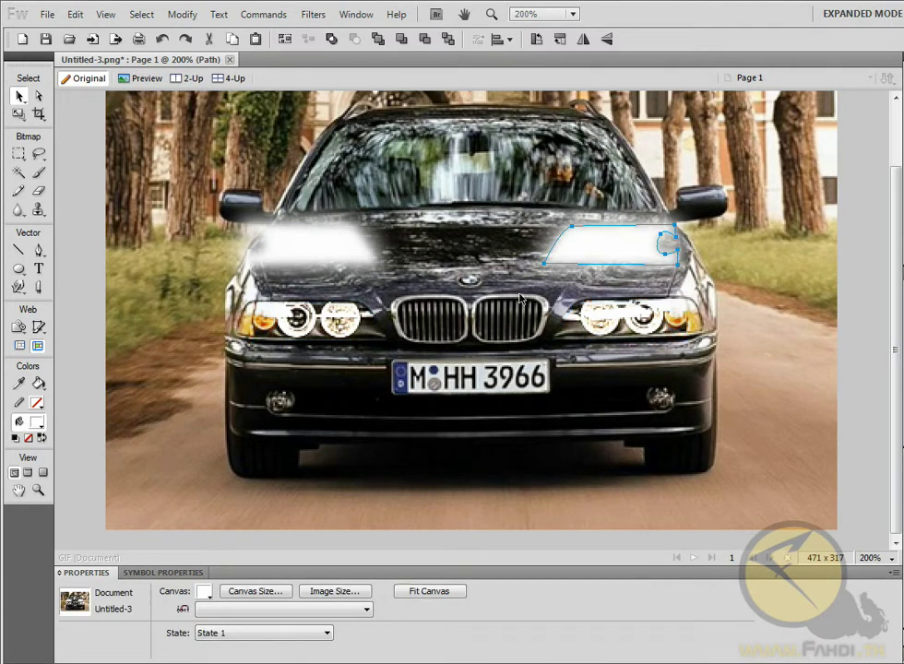
pyautogui.keyDown('shift'); pyautogui.click(294, 255); pyautogui.keyUp('shift')
pyautogui.moveTo(313, 238); pyautogui.dragTo(316, 312)
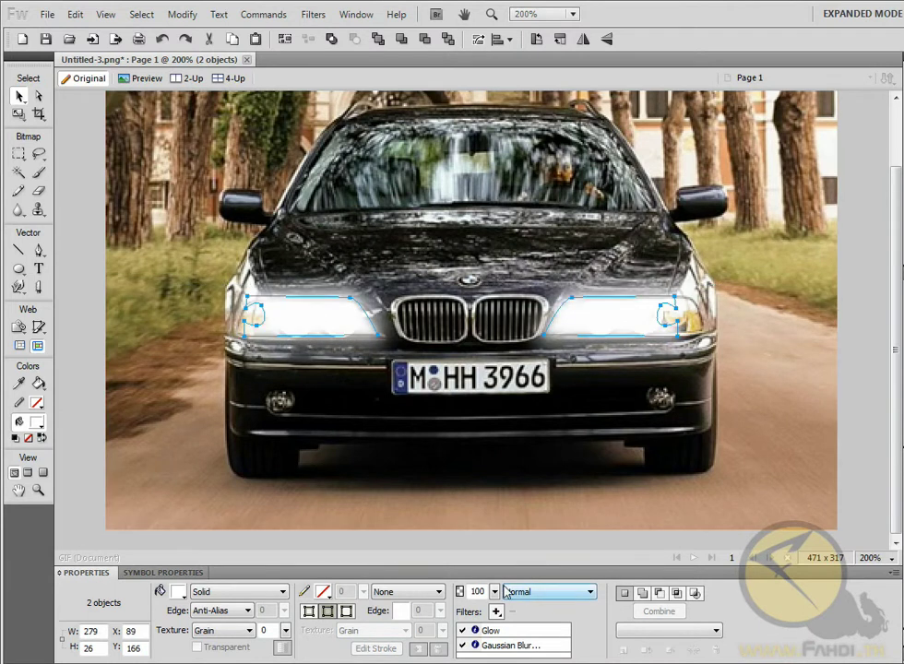
pyautogui.moveTo(495, 594); pyautogui.dragTo(498, 627)
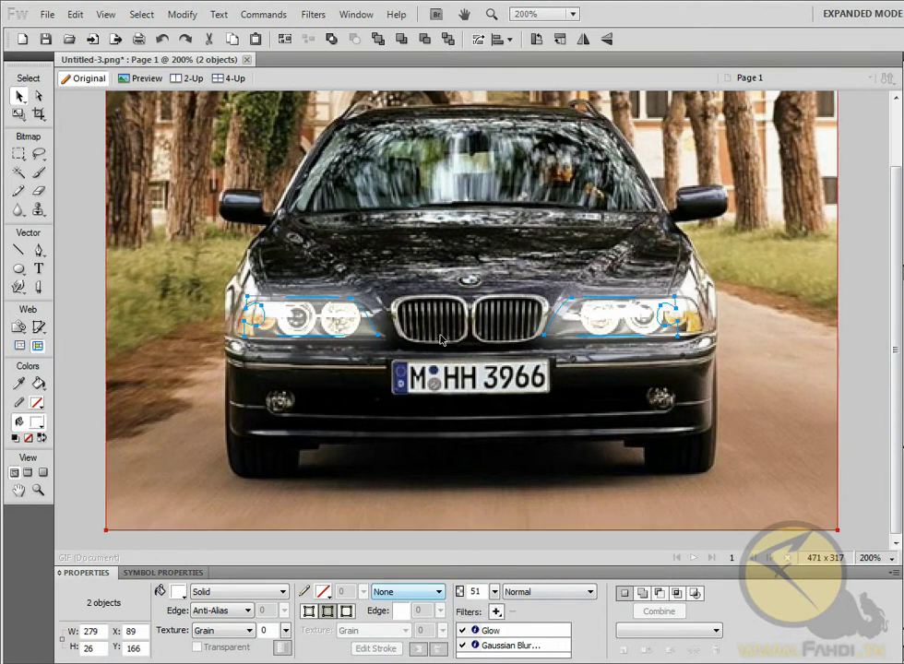
pyautogui.click(80, 246)
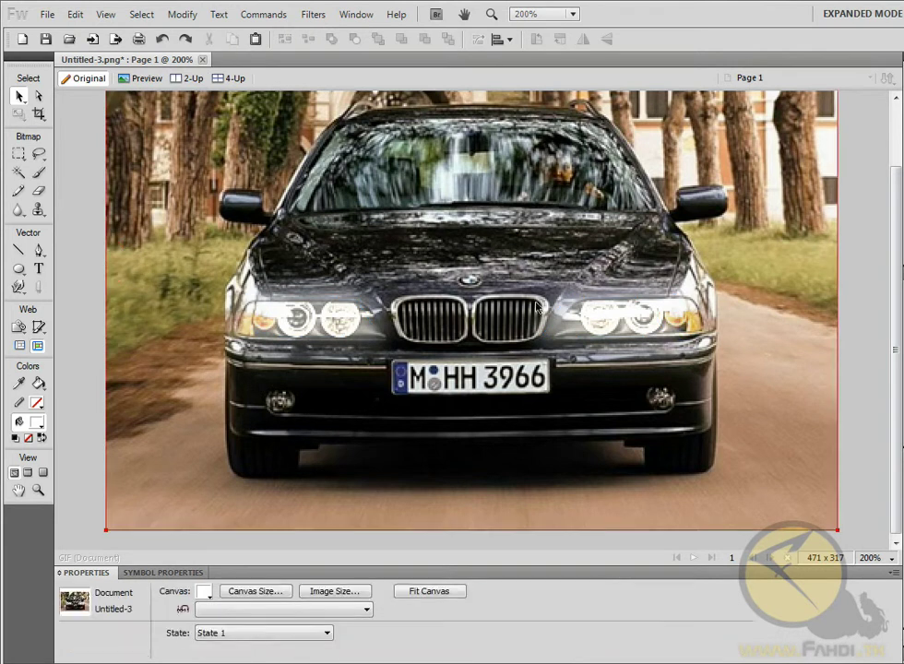
# Step: Adjust the semi-transparent copies individually to line up with the headlights, placing the right one at X 287, Y 168
pyautogui.click(329, 304)
pyautogui.moveTo(330, 305); pyautogui.dragTo(619, 300)
pyautogui.press('Right')
pyautogui.press('Right')
pyautogui.press('Right')
pyautogui.press('Right')
pyautogui.press('Right')
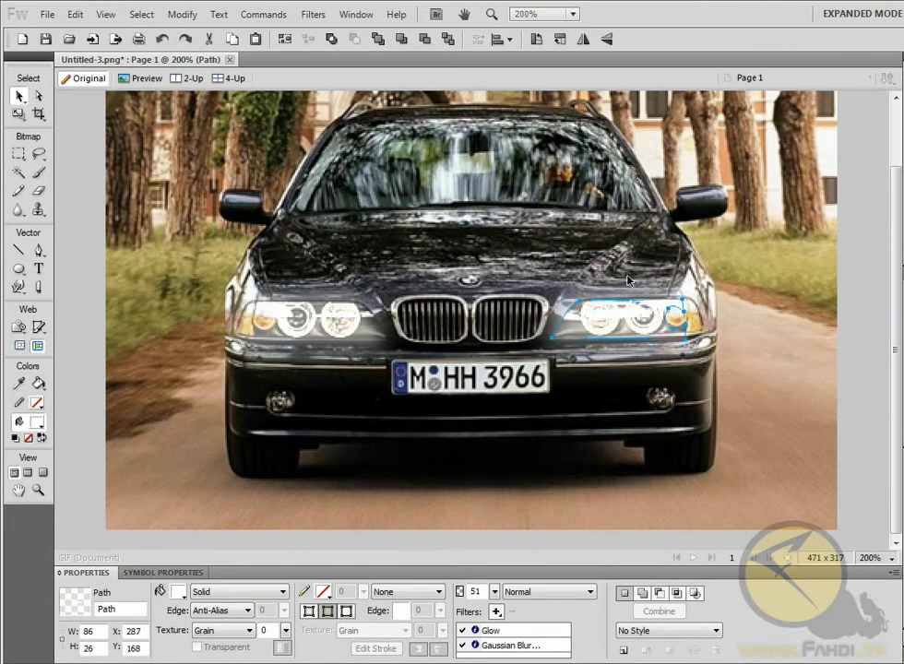
pyautogui.click(85, 277)
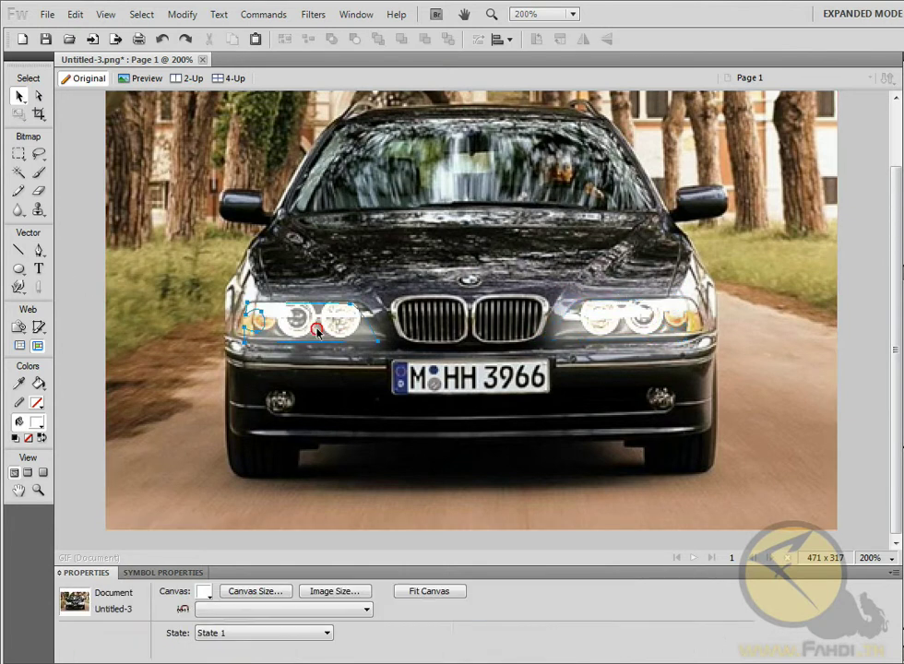
pyautogui.click(316, 333)
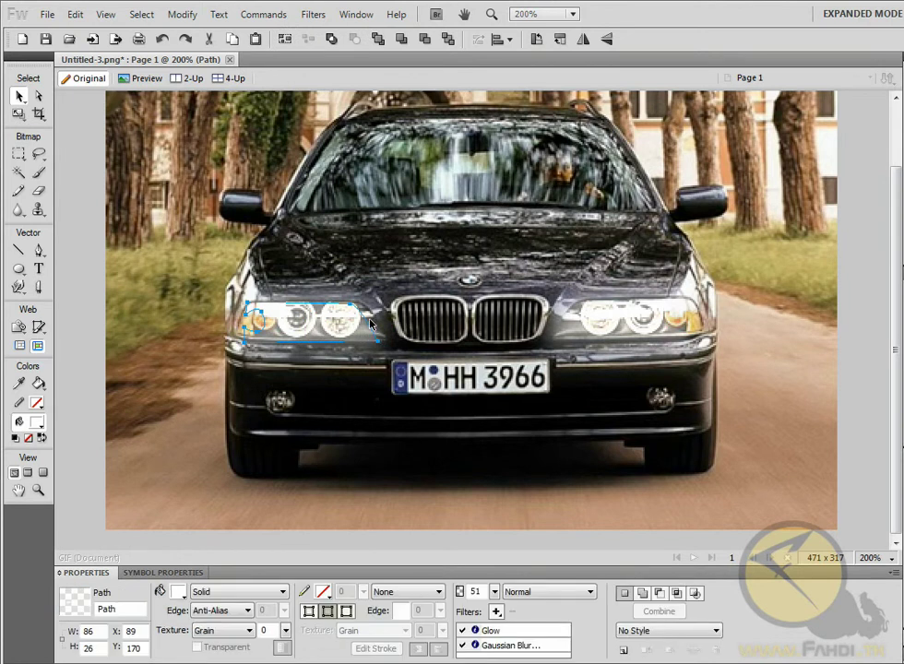
pyautogui.hotkey('ctrl', 'd')
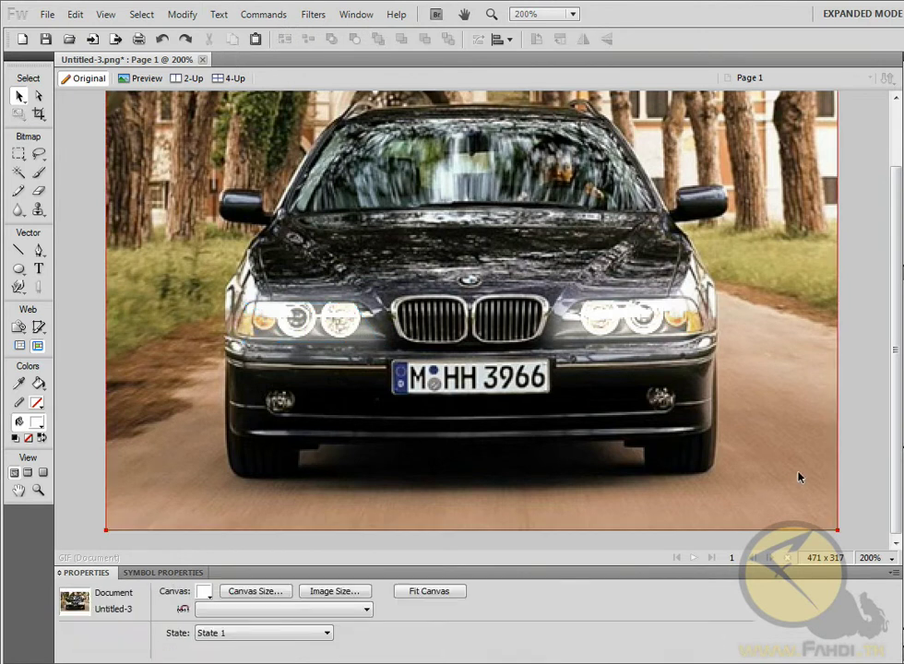
# Step: Copy the car photo together with all four headlight shapes and paste them into a new State 2
pyautogui.hotkey('ctrl', 'a')
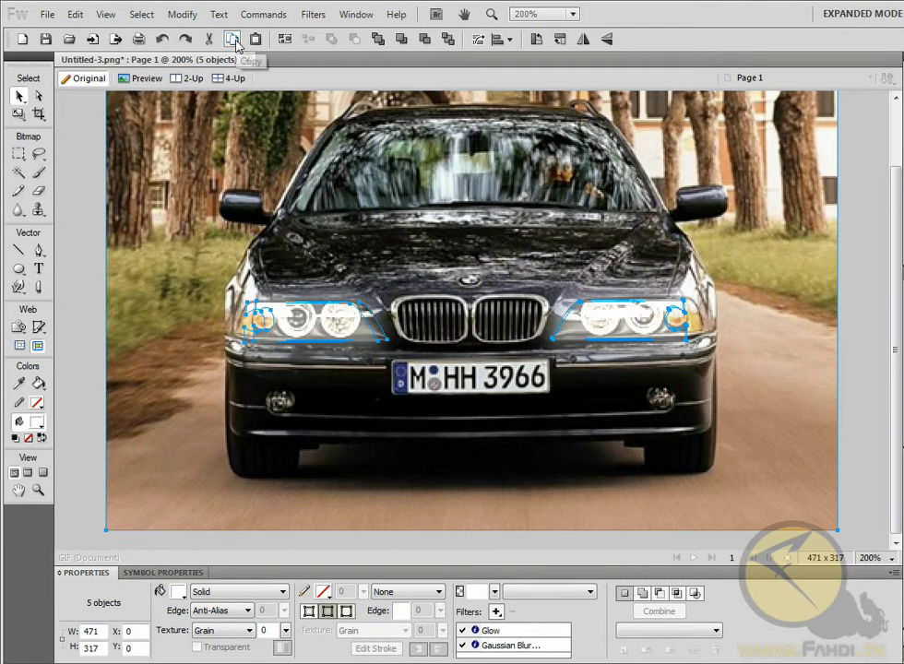
pyautogui.click(85, 423)
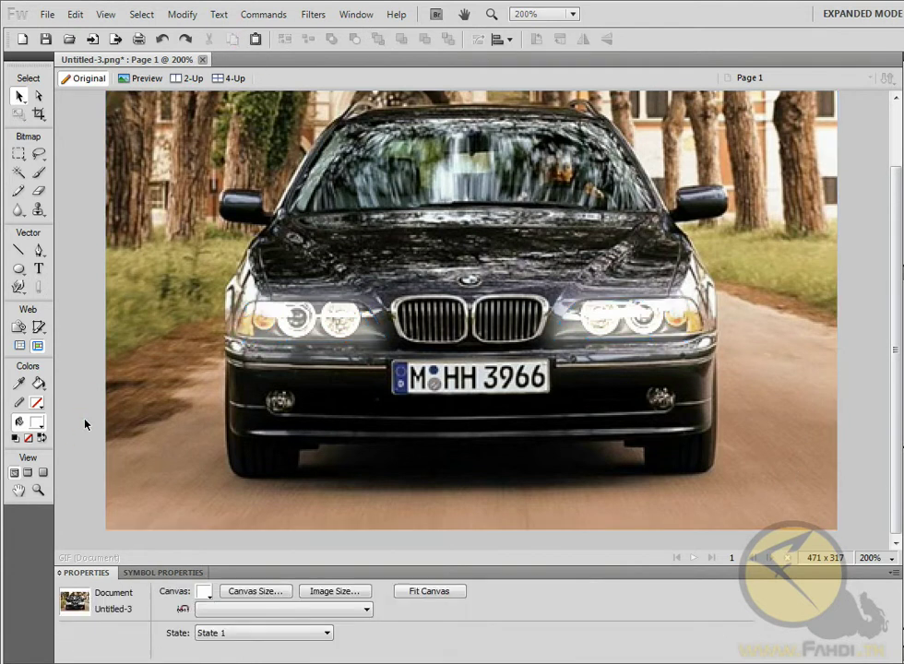
pyautogui.press('pagedown')
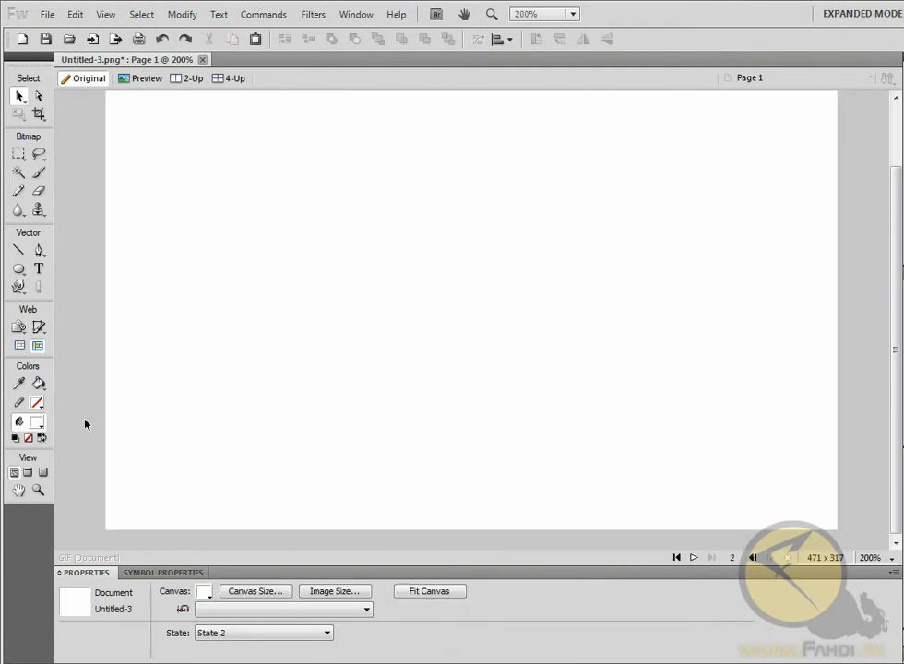
pyautogui.click(255, 40)
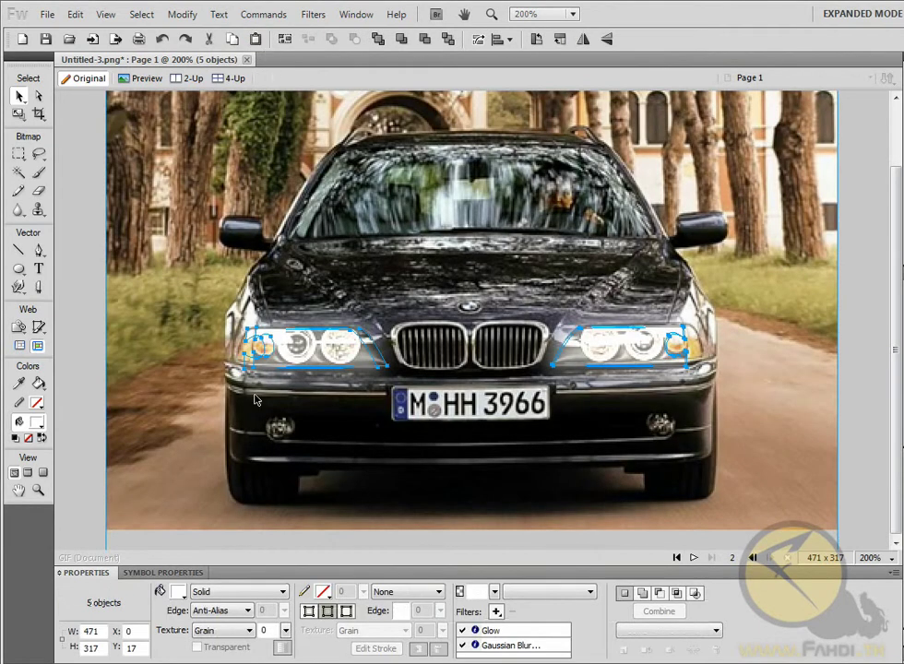
# Step: Move all five pasted objects in State 2 up to Y 0 so they line up with State 1
pyautogui.click(752, 558)
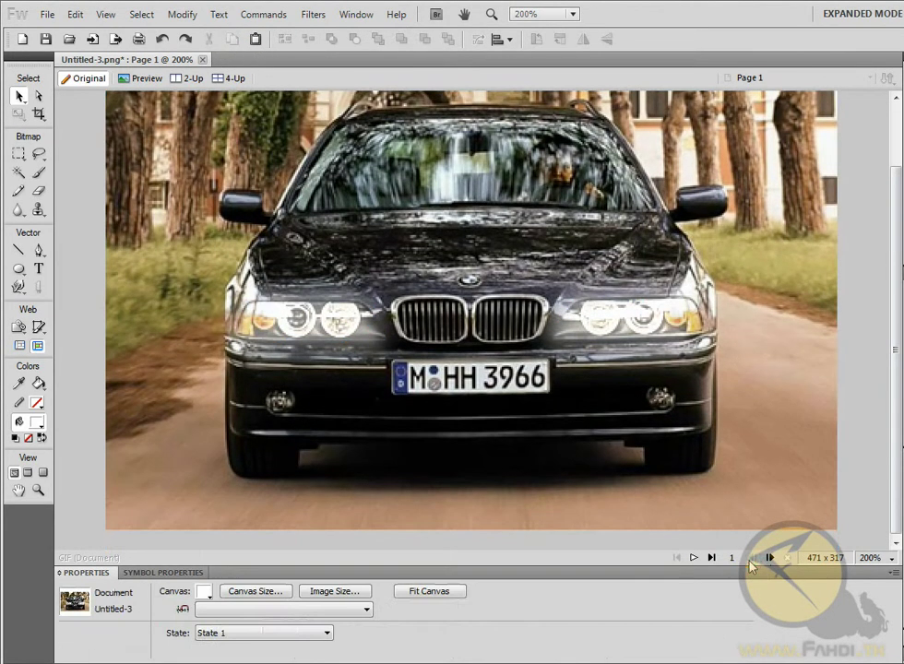
pyautogui.click(769, 559)
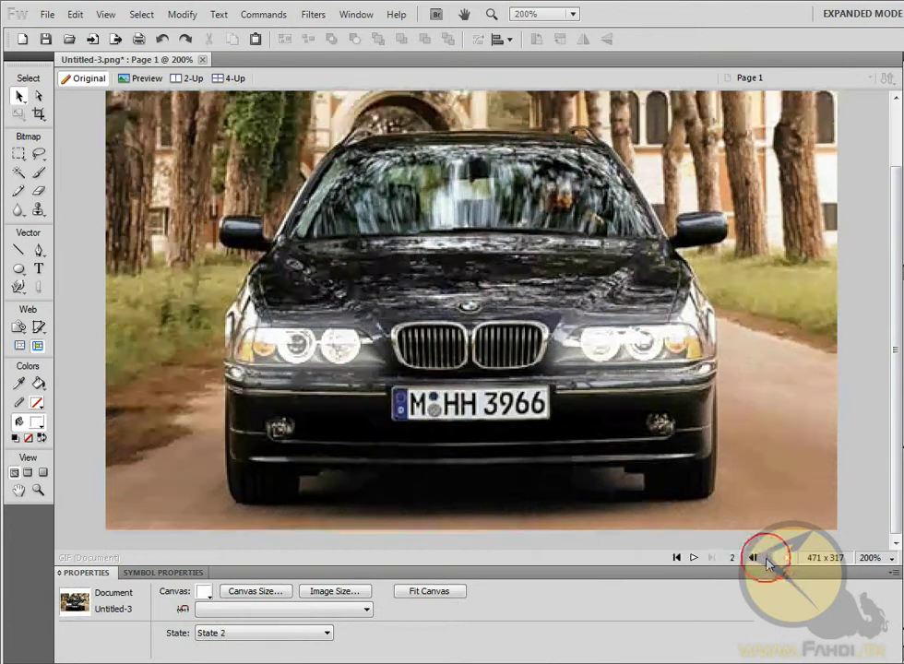
pyautogui.click(873, 559)
pyautogui.click(865, 418)
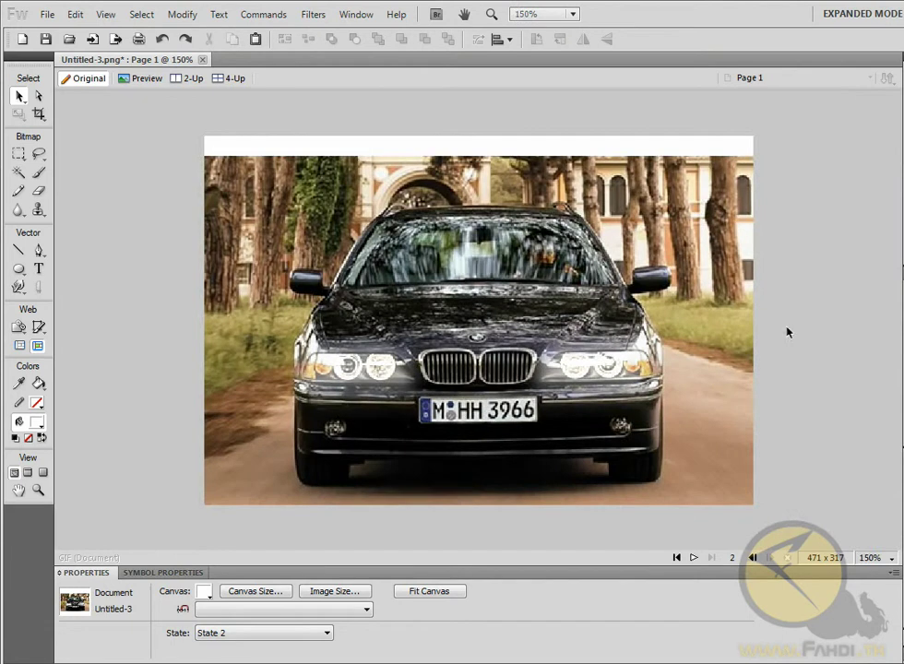
pyautogui.moveTo(820, 509); pyautogui.dragTo(227, 165)
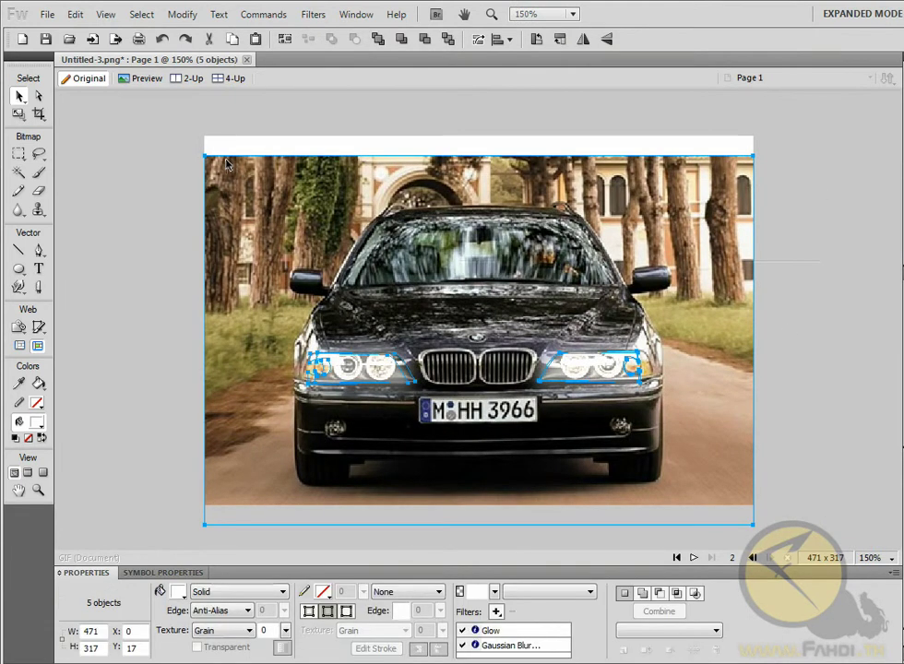
pyautogui.press('Up')
pyautogui.press('Up')
pyautogui.press('Up')
pyautogui.press('Up')
pyautogui.press('Up')
pyautogui.press('Up')
pyautogui.press('Up')
pyautogui.press('Up')
pyautogui.press('Up')
pyautogui.press('Up')
pyautogui.press('Up')
pyautogui.press('Up')
pyautogui.press('Up')
pyautogui.press('Up')
pyautogui.press('Up')
pyautogui.press('Up')
pyautogui.press('Up')
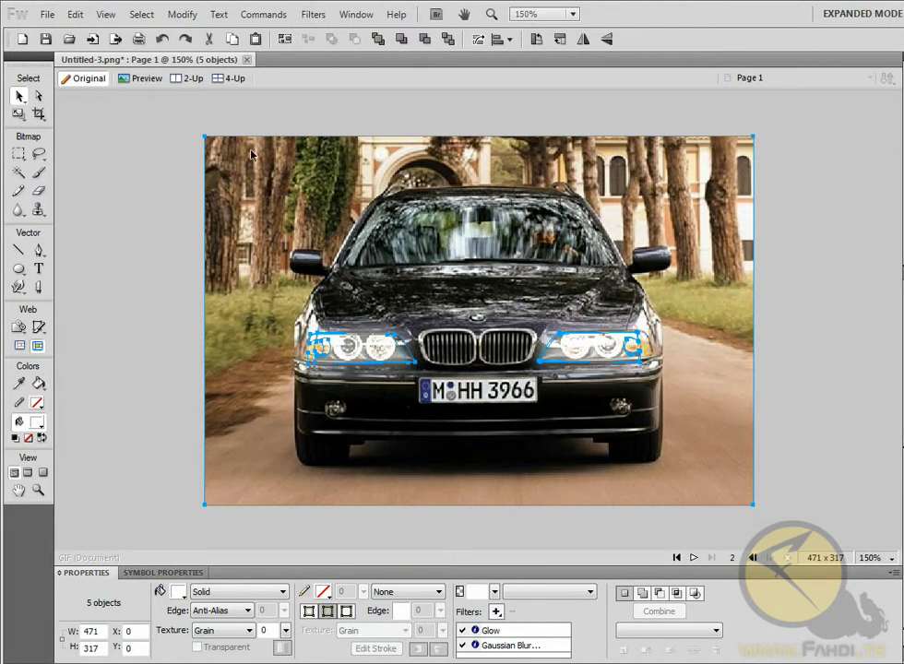
pyautogui.click(768, 533)
pyautogui.click(753, 558)
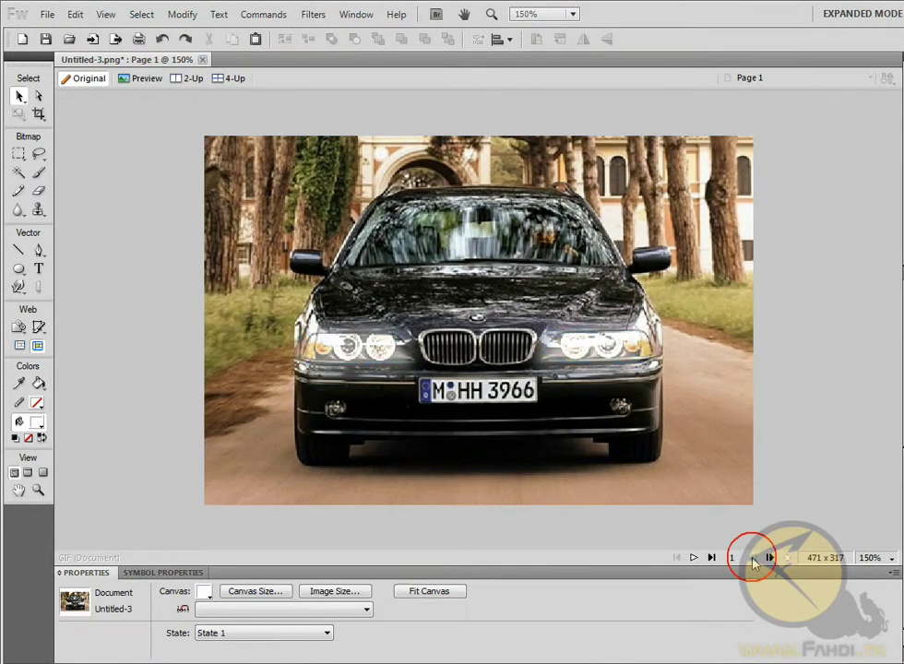
# Step: Copy the aligned photo and headlight shapes from State 2 and paste them into a new State 3
pyautogui.click(769, 558)
pyautogui.moveTo(805, 517); pyautogui.dragTo(190, 149)
pyautogui.click(230, 41)
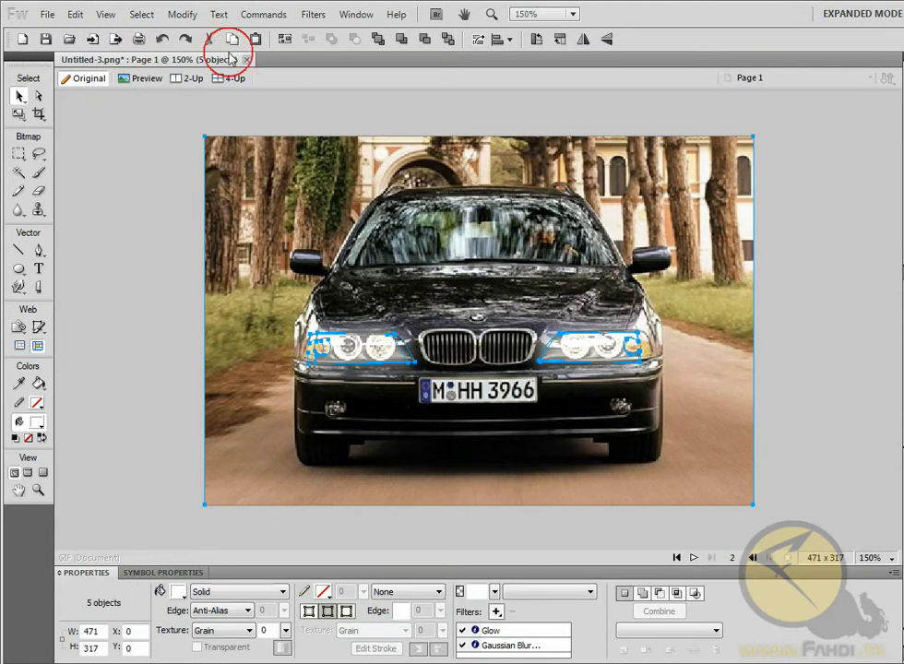
pyautogui.click(150, 417)
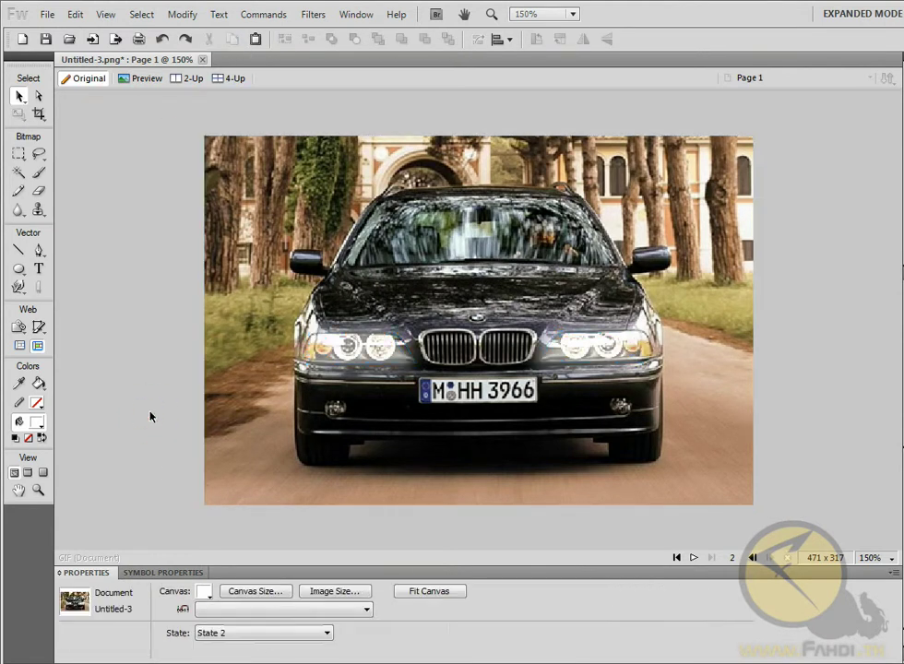
pyautogui.press('pagedown')
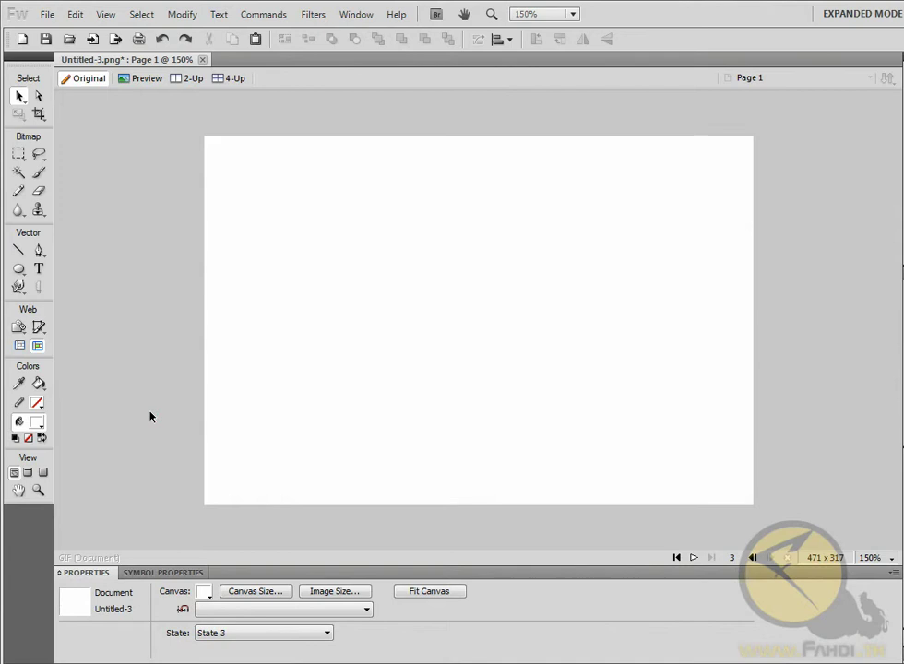
pyautogui.click(255, 38)
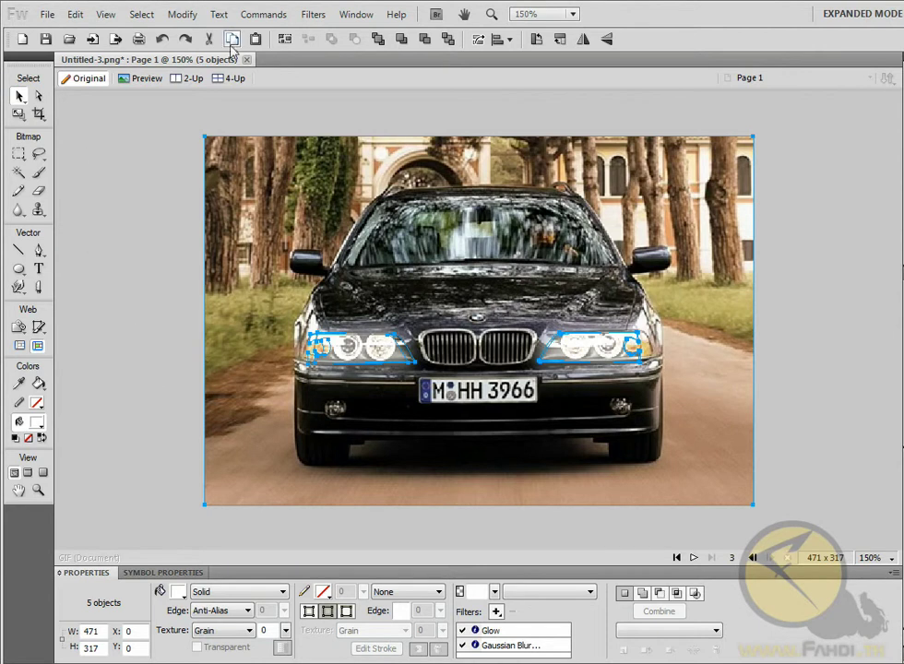
# Step: Add States 4 and 5 and paste the car photo with its headlight shapes into each
pyautogui.click(144, 515)
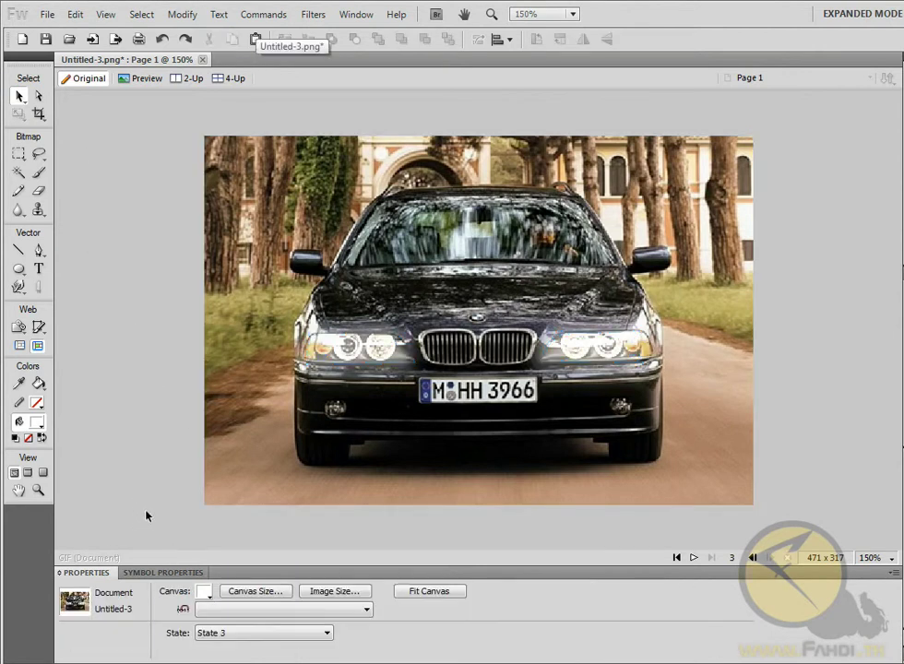
pyautogui.press('pagedown')
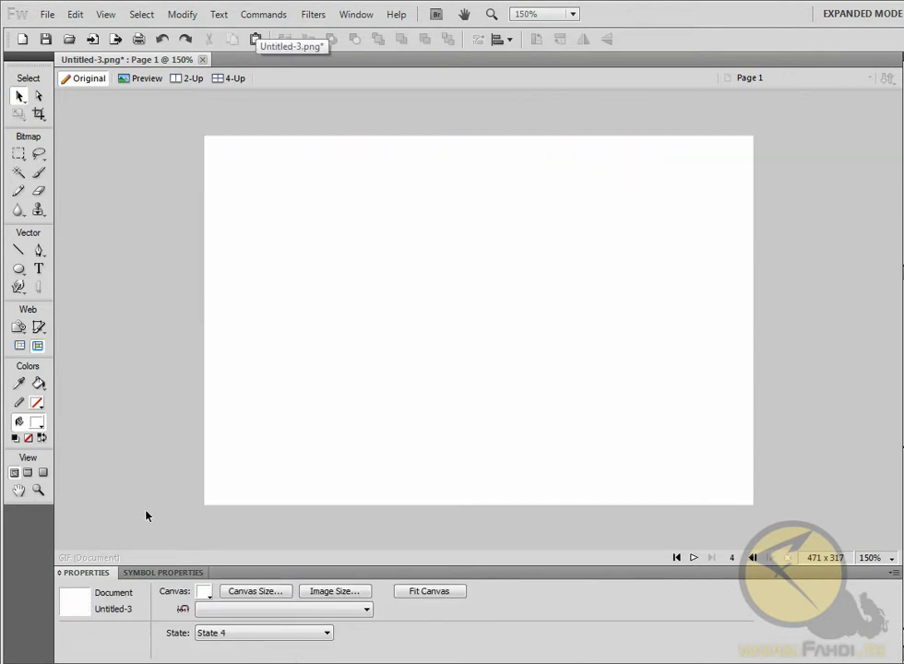
pyautogui.click(256, 38)
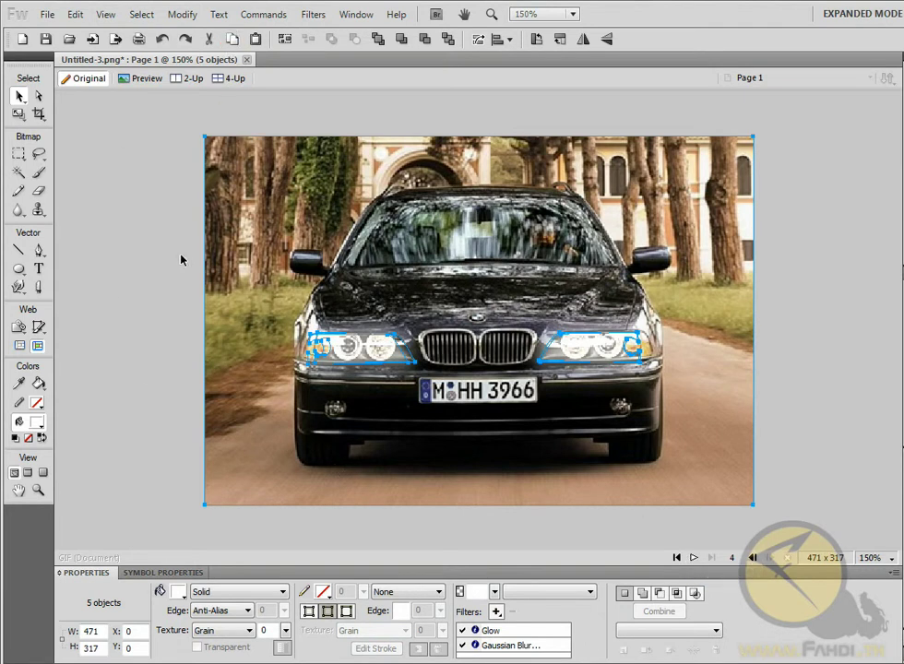
pyautogui.press('pagedown')
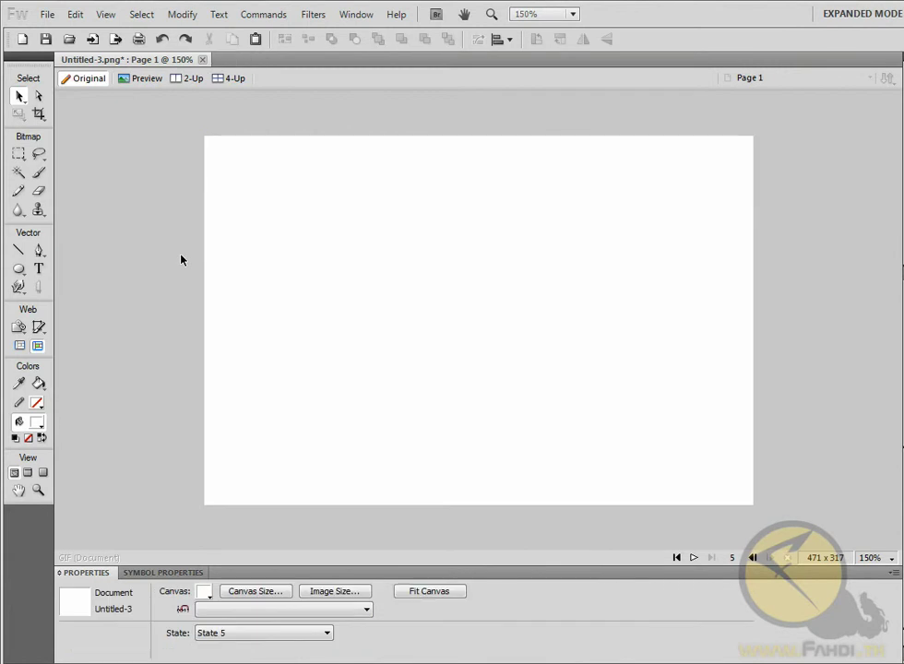
pyautogui.hotkey('ctrl', 'v')
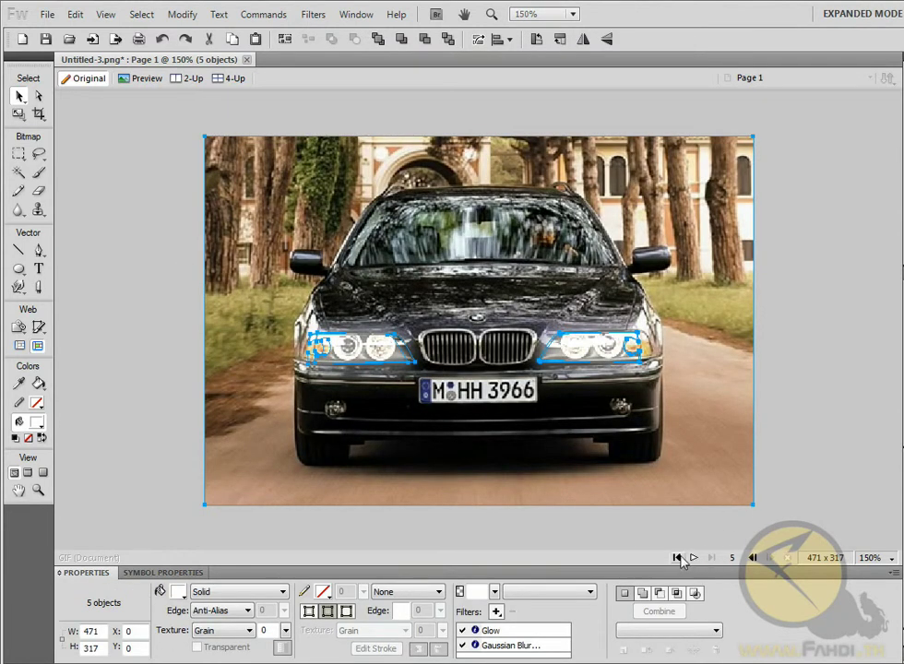
# Step: Set the opacity of the four headlight shapes in State 2 to 14, leaving the car photo out of the selection
pyautogui.click(769, 557)
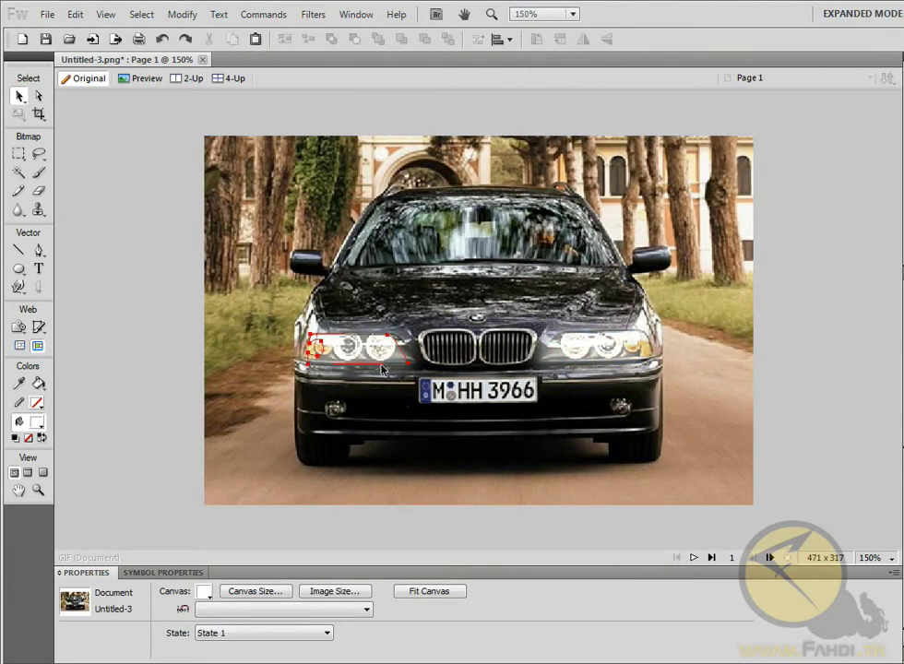
pyautogui.click(769, 558)
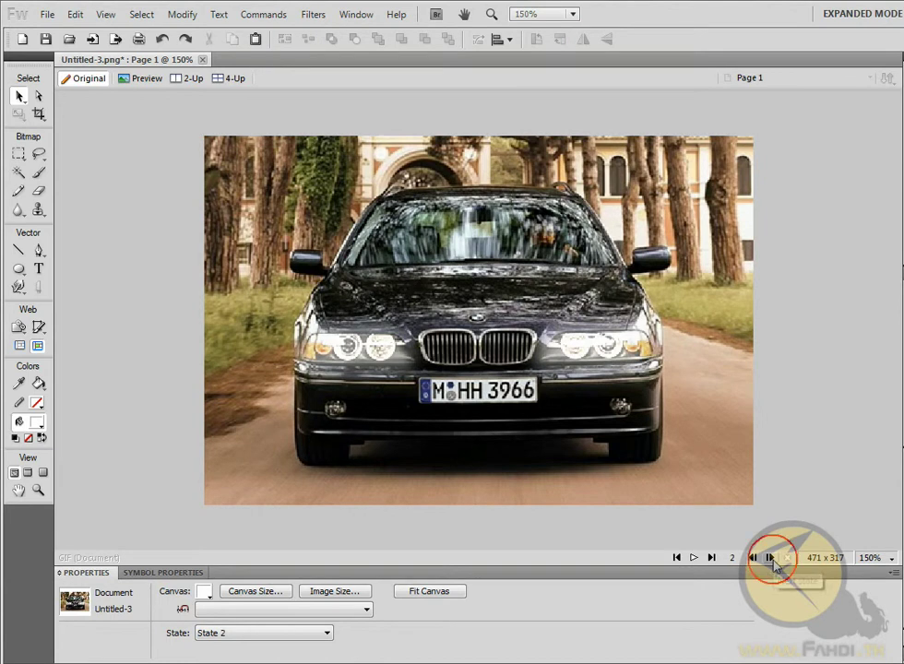
pyautogui.click(346, 355)
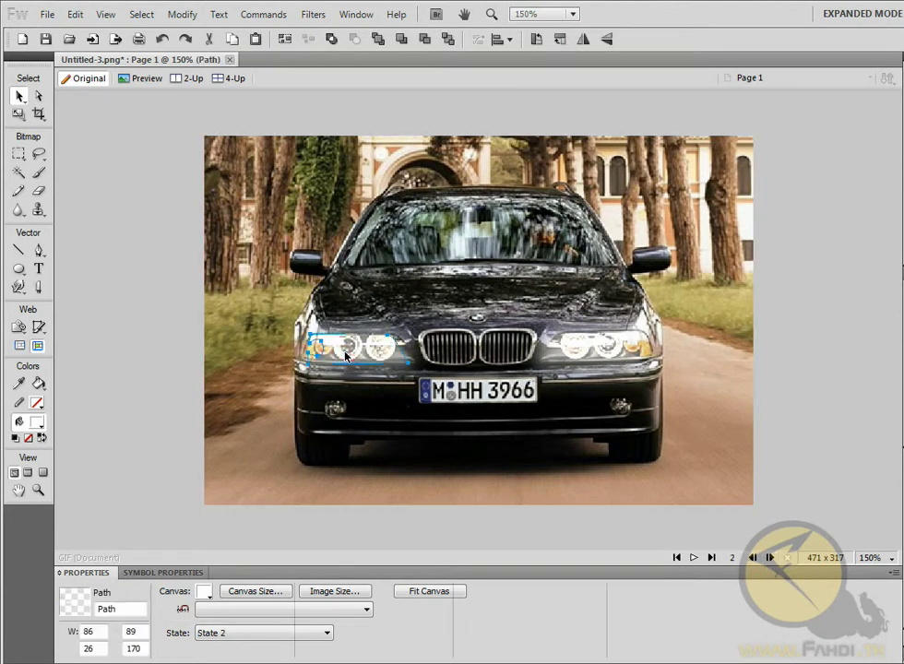
pyautogui.keyDown('shift'); pyautogui.click(571, 351); pyautogui.keyUp('shift')
pyautogui.moveTo(803, 369); pyautogui.dragTo(662, 332)
pyautogui.keyDown('shift'); pyautogui.click(487, 343); pyautogui.keyUp('shift')
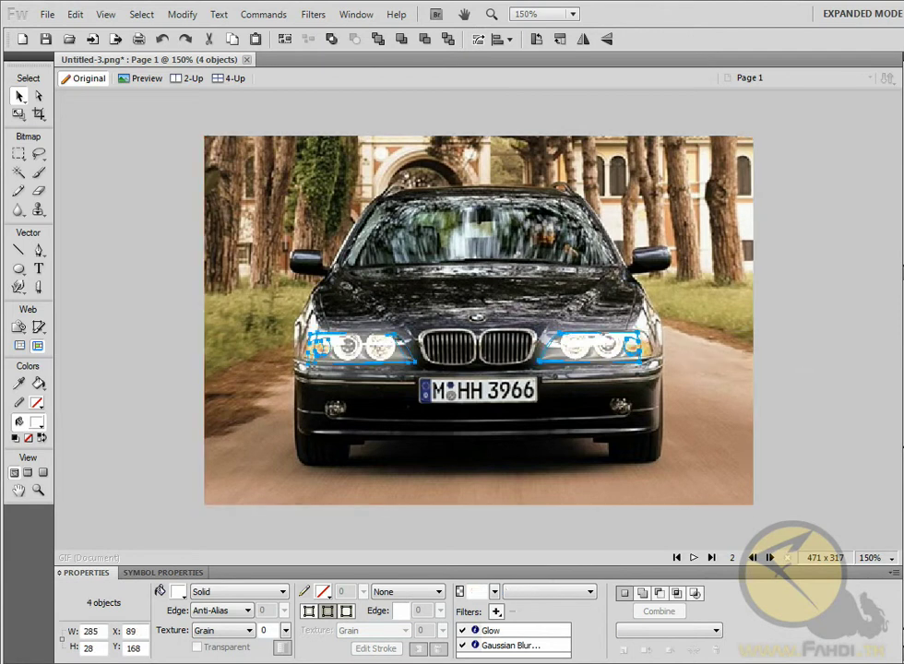
pyautogui.click(494, 592)
pyautogui.moveTo(498, 595)
pyautogui.mouseDown()
pyautogui.moveTo(496, 585)
pyautogui.moveTo(495, 595)
pyautogui.mouseUp()
pyautogui.click(495, 591)
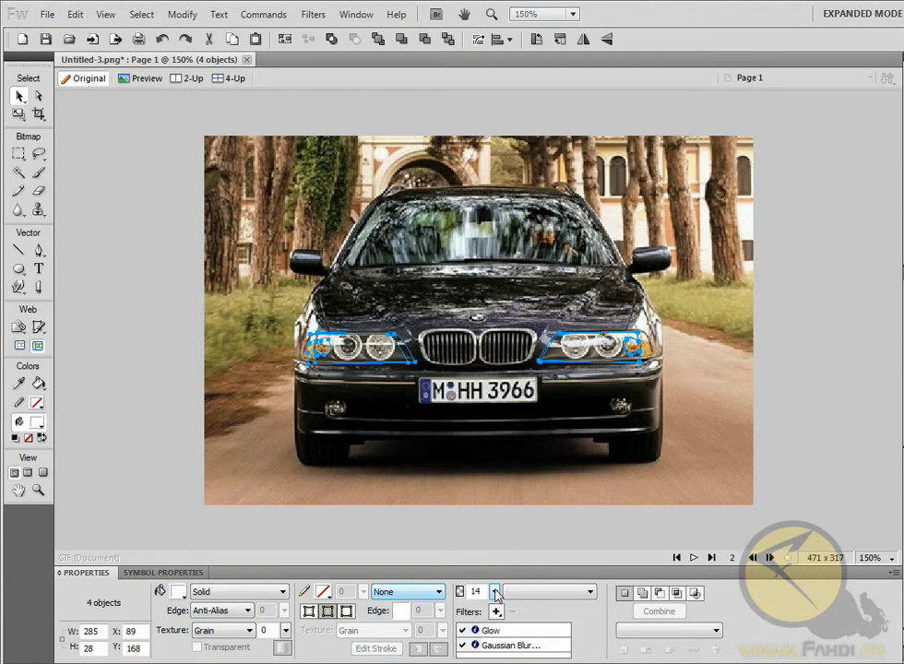
pyautogui.click(493, 595)
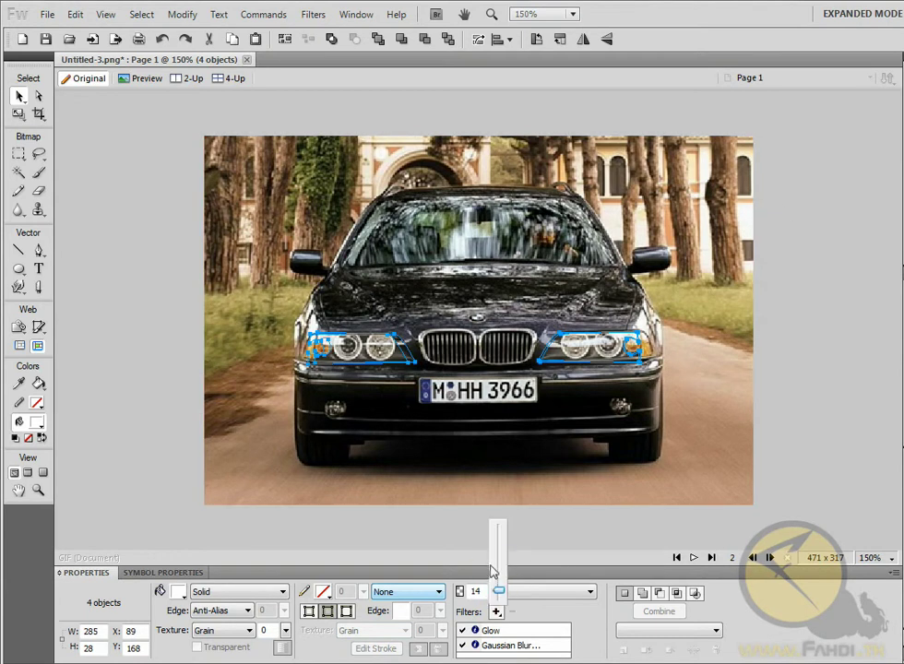
pyautogui.moveTo(498, 601); pyautogui.dragTo(498, 554)
pyautogui.click(782, 399)
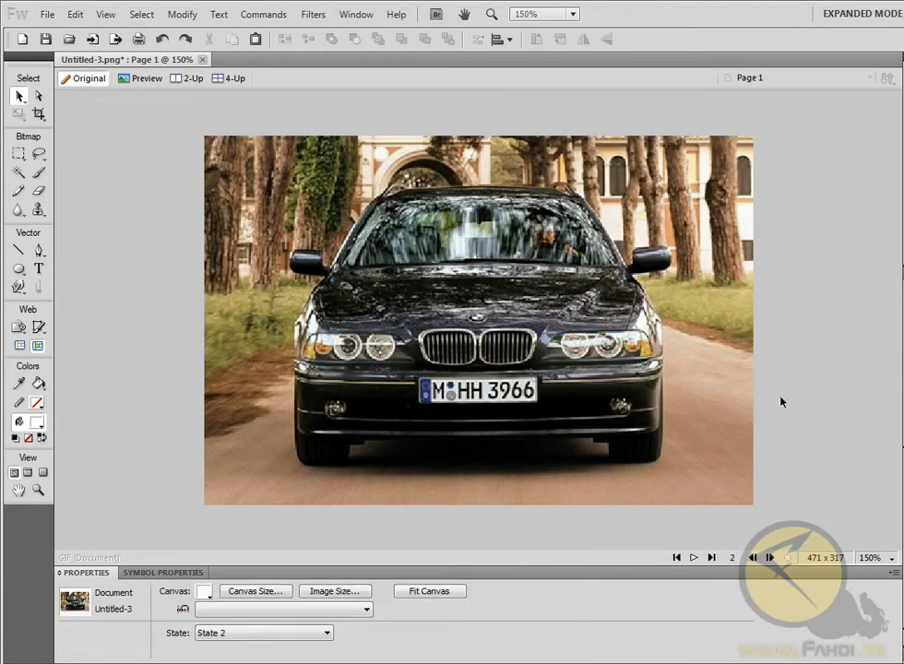
# Step: Set the opacity of the four headlight shapes in State 2 to 39 and compare the state with State 1
pyautogui.click(753, 558)
pyautogui.click(771, 558)
pyautogui.moveTo(827, 476); pyautogui.dragTo(231, 223)
pyautogui.keyDown('shift'); pyautogui.click(360, 214); pyautogui.keyUp('shift')
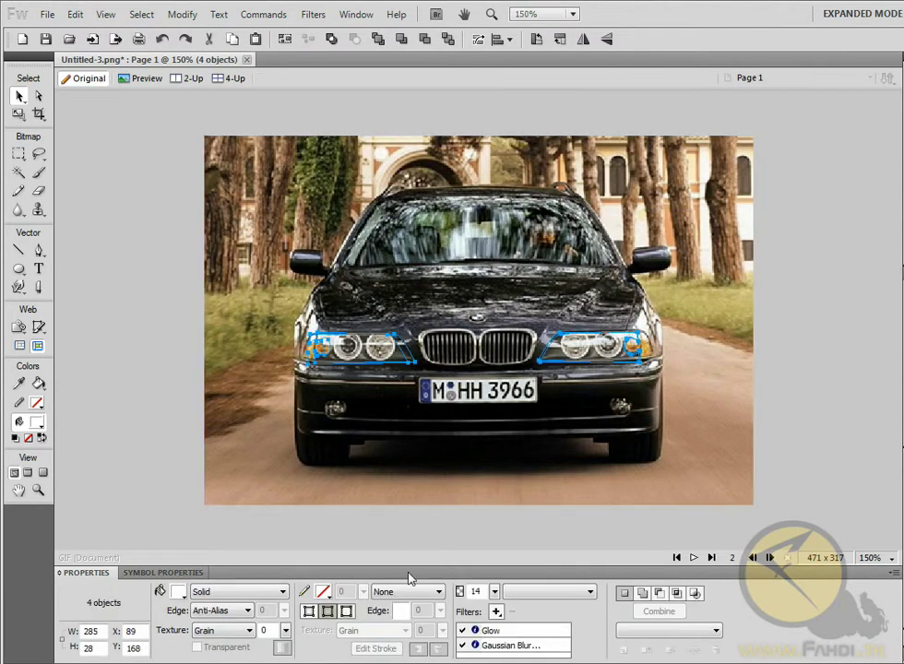
pyautogui.moveTo(496, 598)
pyautogui.mouseDown()
pyautogui.moveTo(494, 565)
pyautogui.moveTo(498, 610)
pyautogui.mouseUp()
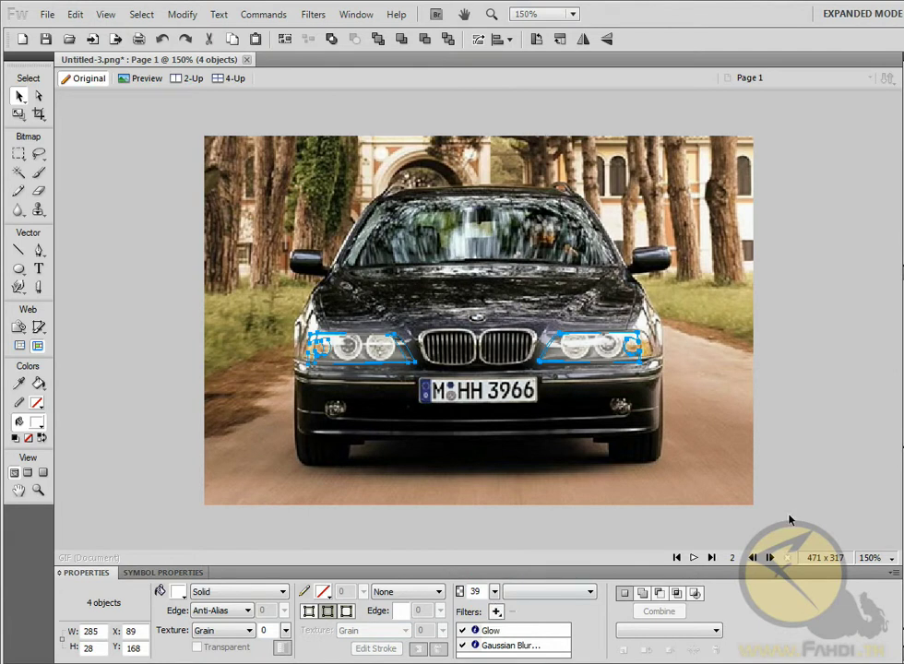
pyautogui.click(764, 545)
pyautogui.click(753, 557)
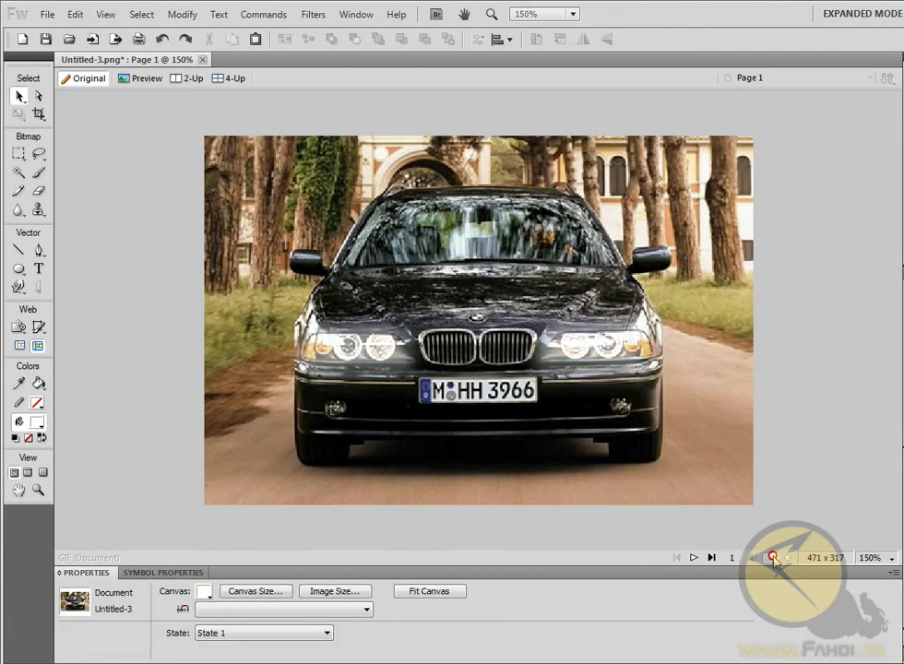
# Step: Lower the opacity of the four headlight shapes in State 3 below their State 2 level and compare the neighbouring states
pyautogui.click(771, 558)
pyautogui.click(771, 559)
pyautogui.moveTo(807, 464); pyautogui.dragTo(168, 250)
pyautogui.keyDown('shift'); pyautogui.click(294, 222); pyautogui.keyUp('shift')
pyautogui.moveTo(495, 592); pyautogui.dragTo(498, 563)
pyautogui.click(753, 557)
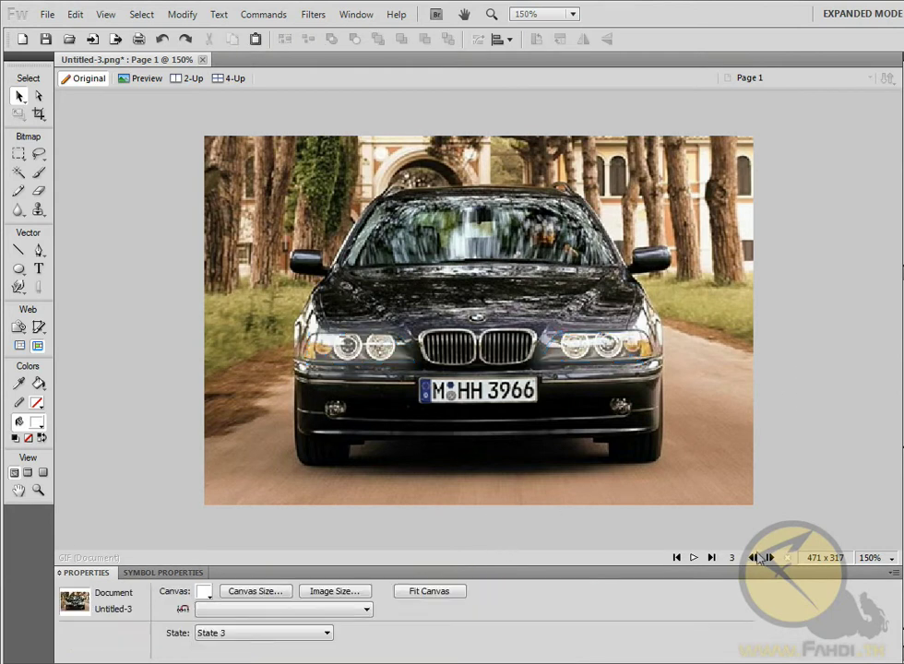
pyautogui.click(754, 558)
pyautogui.click(771, 558)
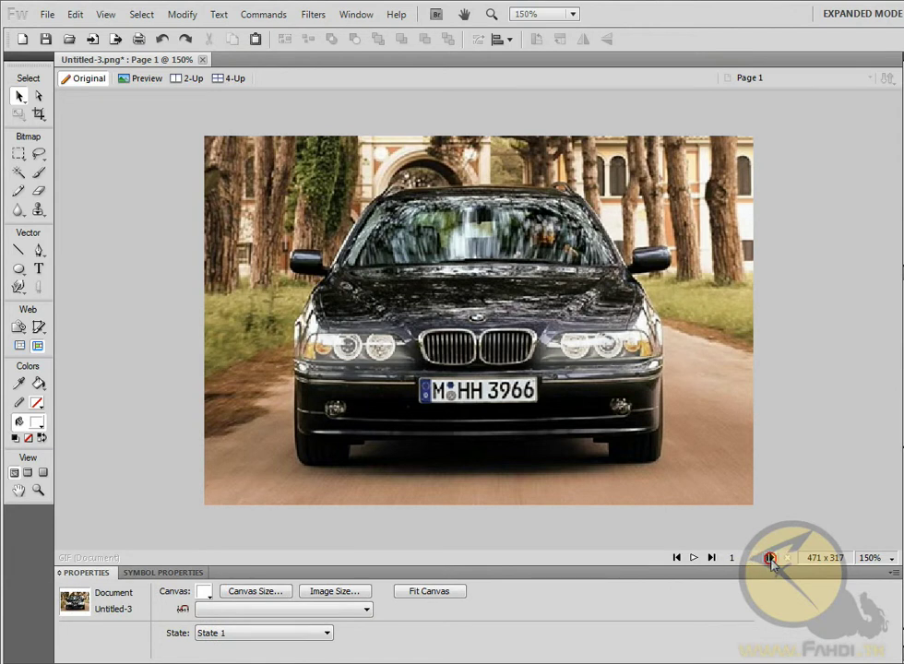
pyautogui.click(771, 558)
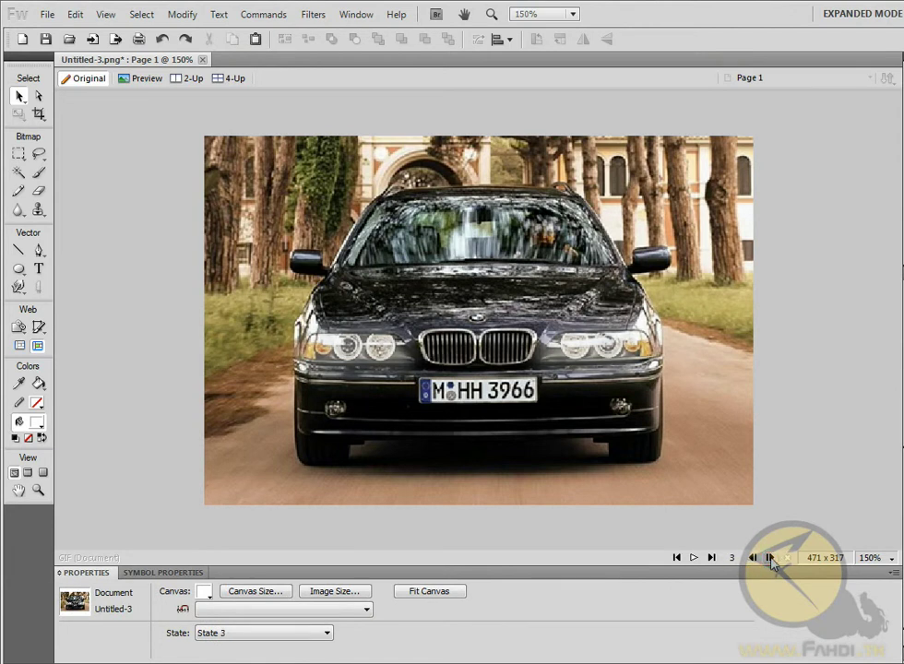
# Step: Set the opacity of the four headlight shapes in State 4 to 16, leaving the car photo out of the selection
pyautogui.click(770, 558)
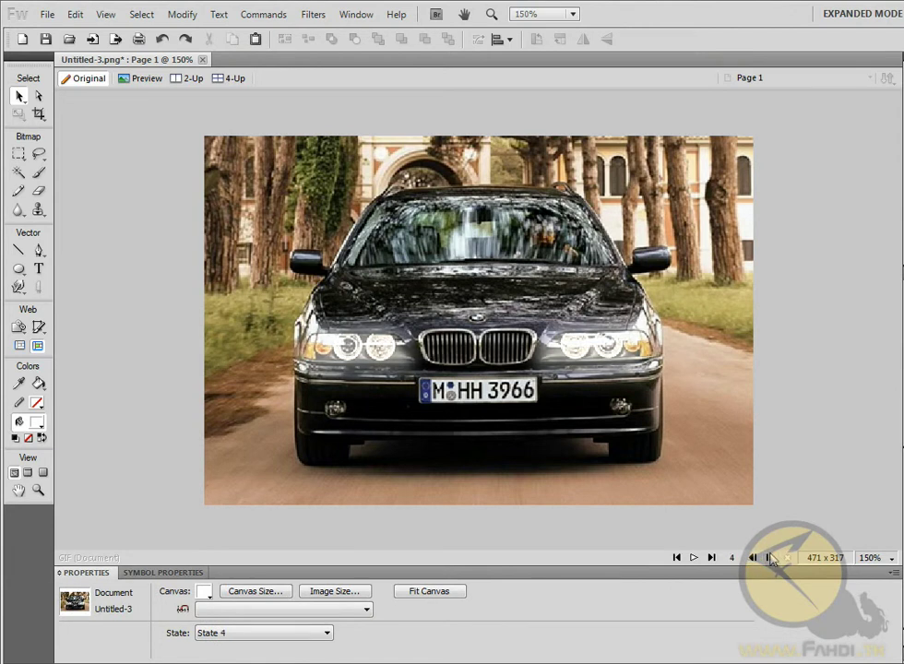
pyautogui.moveTo(774, 380); pyautogui.dragTo(155, 299)
pyautogui.keyDown('shift'); pyautogui.click(215, 198); pyautogui.keyUp('shift')
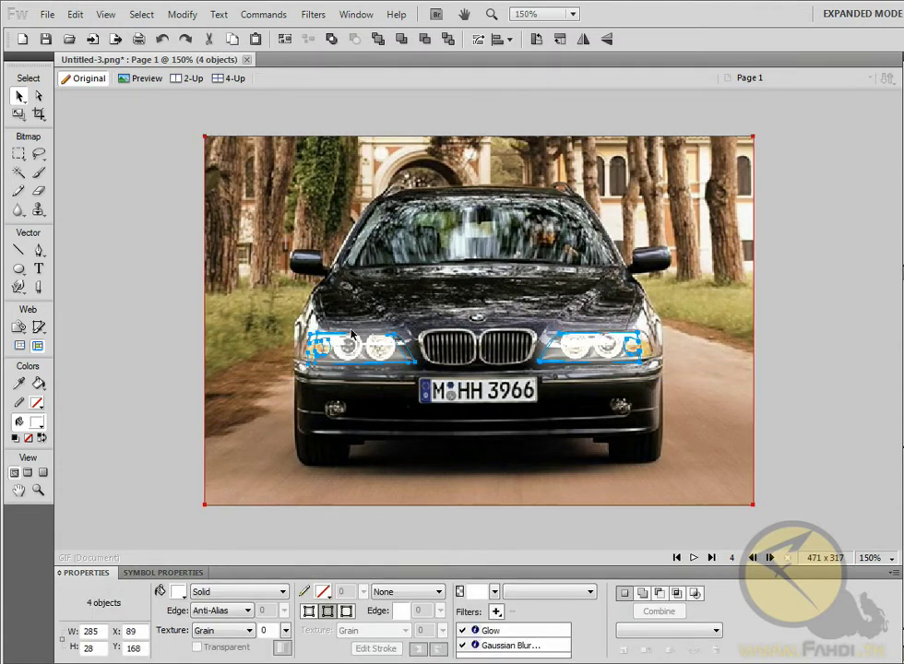
pyautogui.moveTo(494, 593); pyautogui.dragTo(506, 581)
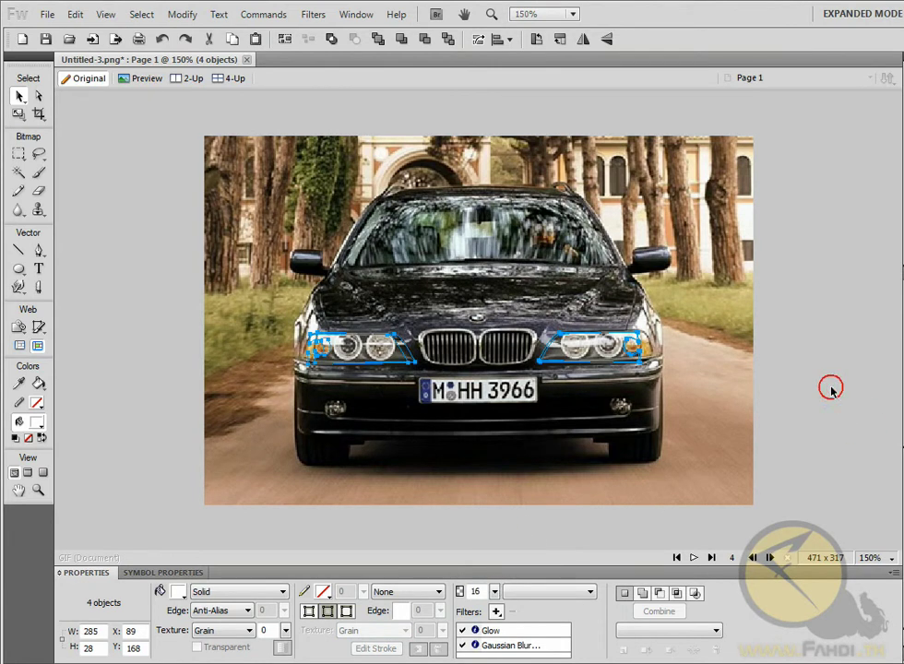
pyautogui.click(132, 197)
pyautogui.click(154, 265)
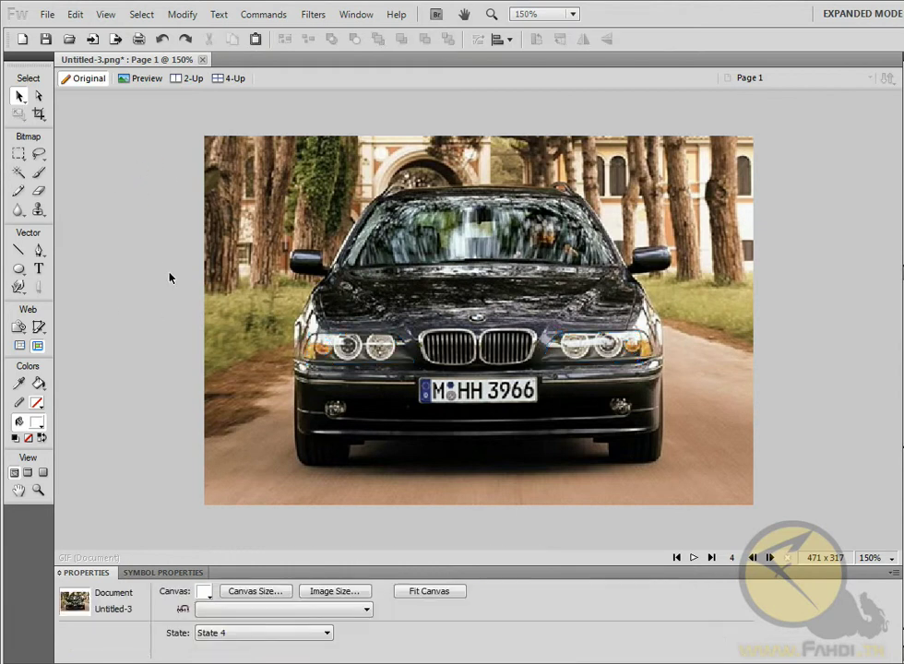
# Step: Play the state animation to check the headlights' fading glow, and stop the playback
pyautogui.click(694, 558)
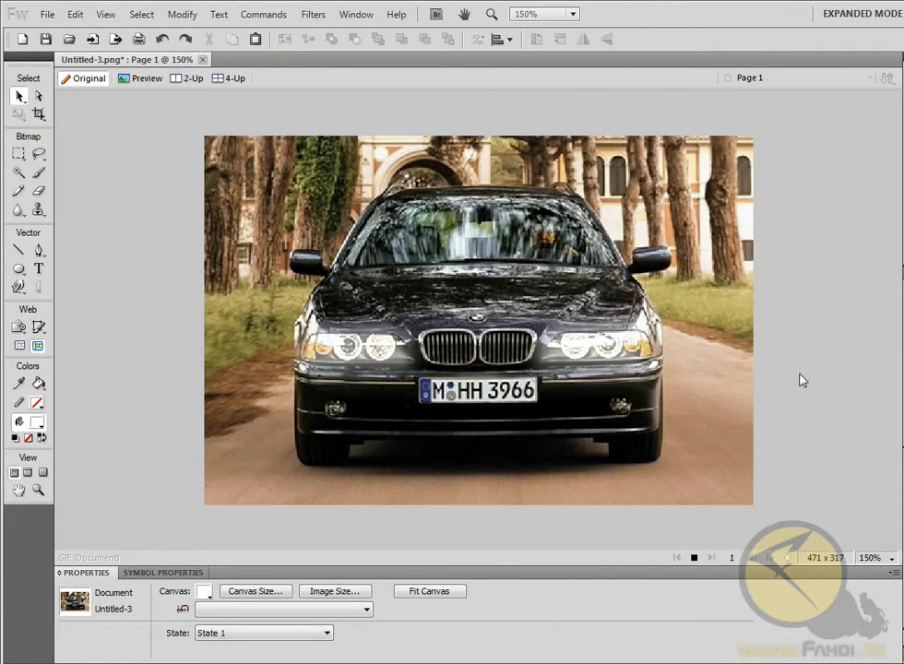
pyautogui.click(694, 558)
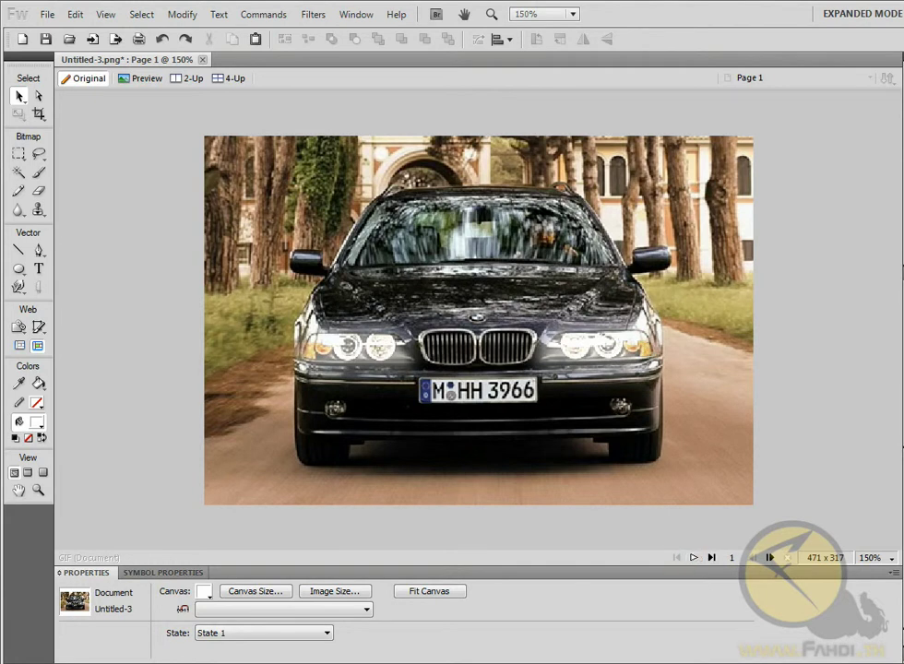